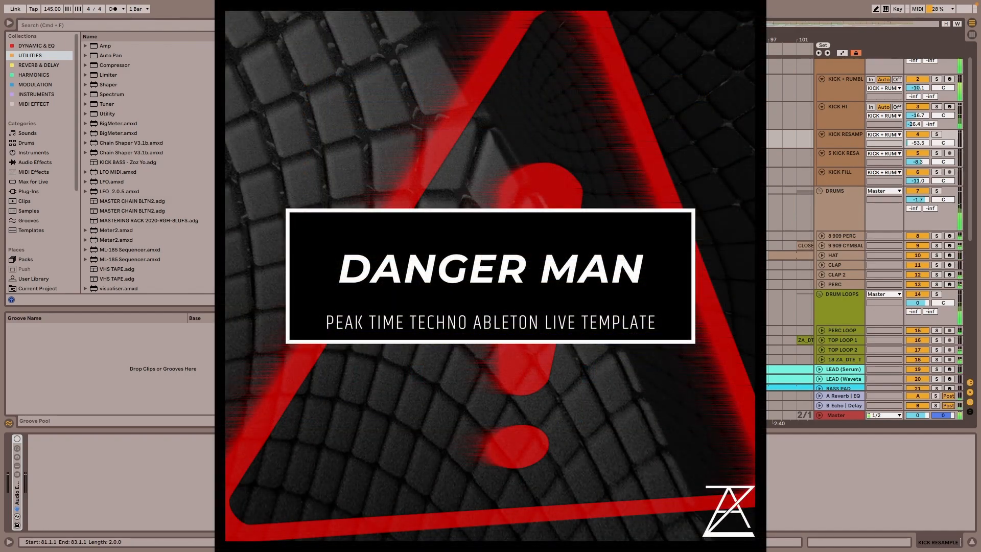
- Select the KICK + RUMBLE track in the arrangement to show its device chain
left_click(854, 81)
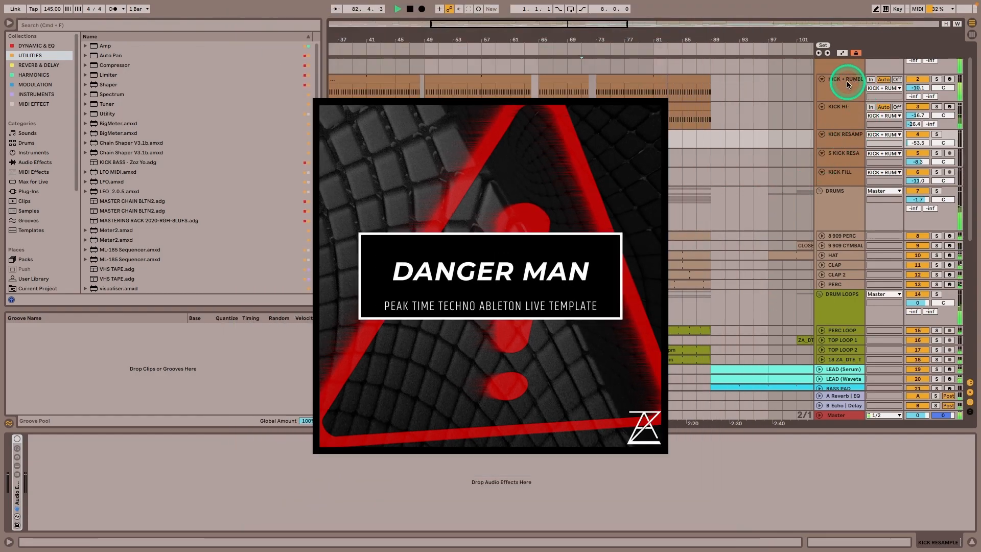
left_click(845, 88)
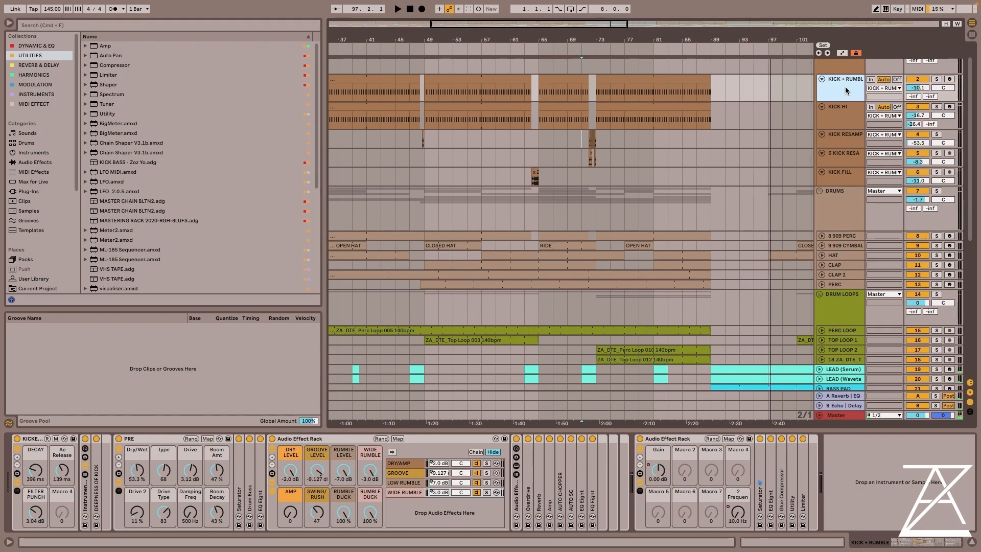
left_click(717, 372)
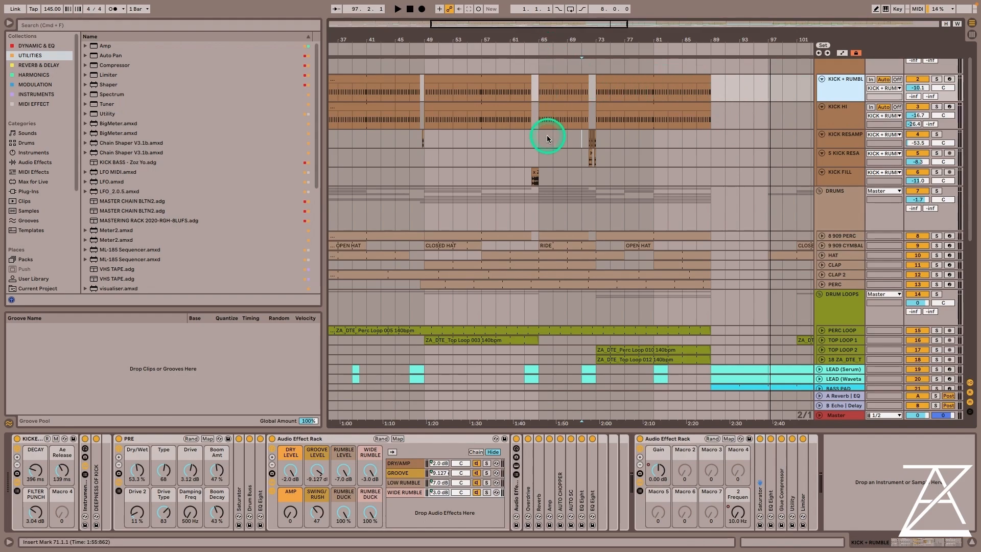
- Place the insert marker at bar 73 on the kick group track and bring up the KICK + RUMBLE track's devices
scroll(808, 78, "up", 1)
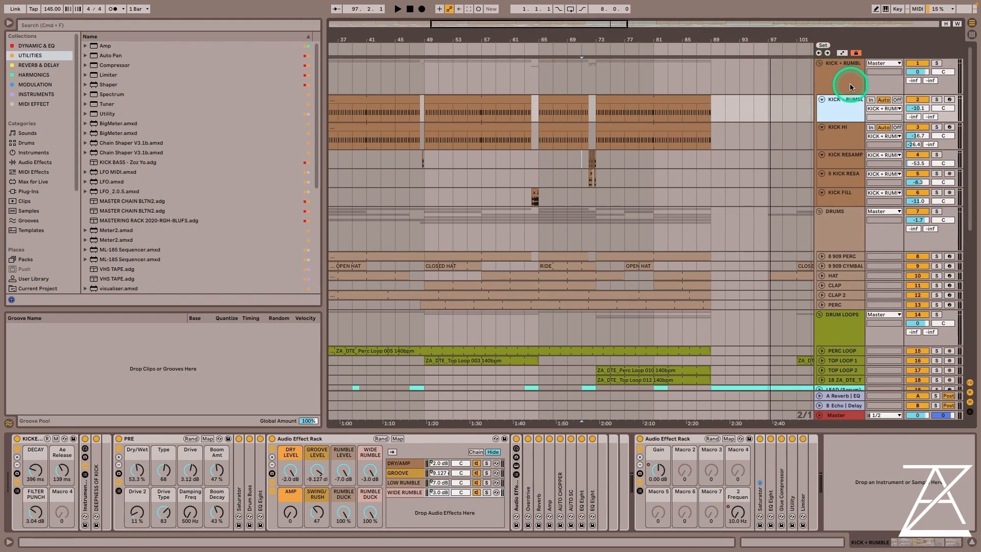
left_click(842, 71)
left_click(586, 82)
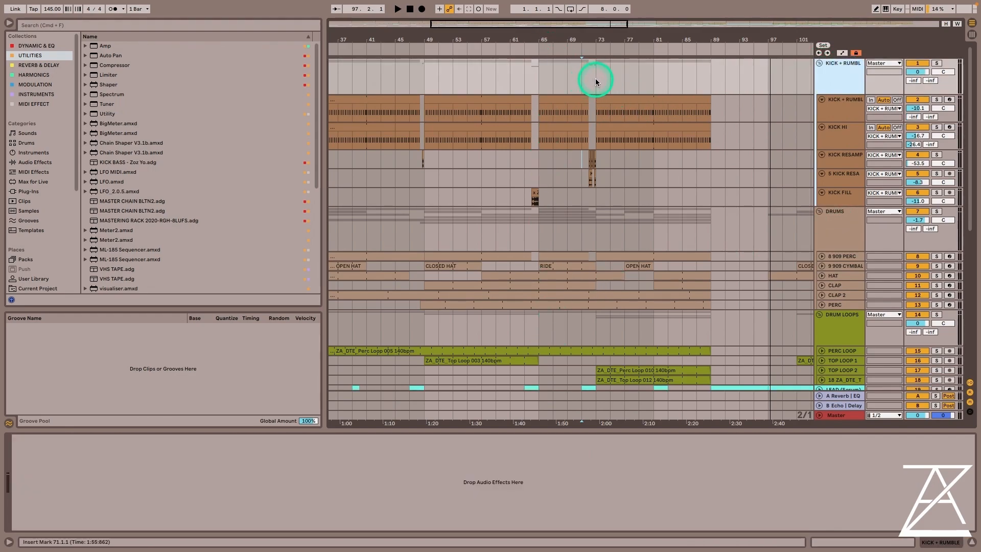
left_click(596, 81)
left_click(589, 43)
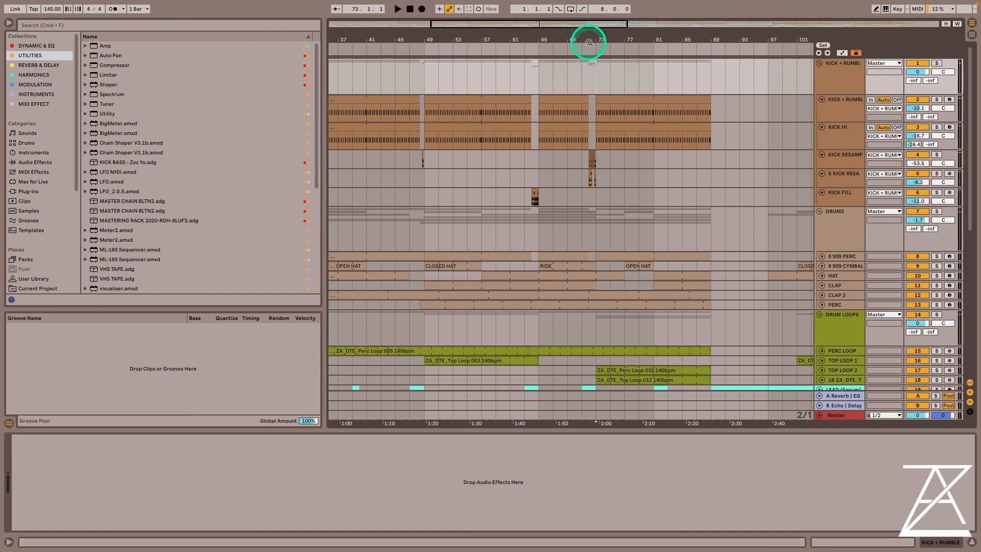
left_click(832, 109)
left_click(398, 477)
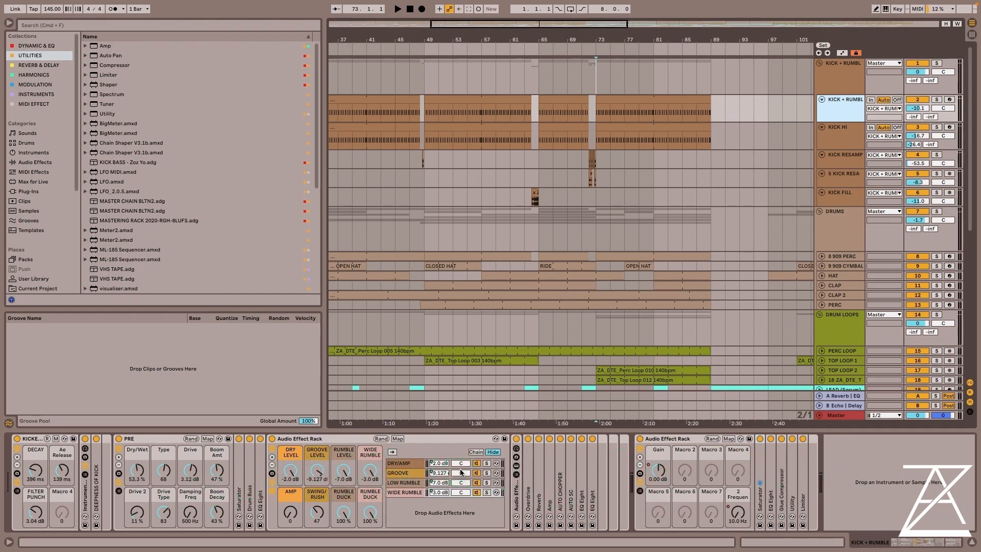
- Solo the KICK HI track, play it from bar 73, and add the KICK + RUMBLE track to the solo before stopping playback
left_click_drag(617, 39, 505, 65)
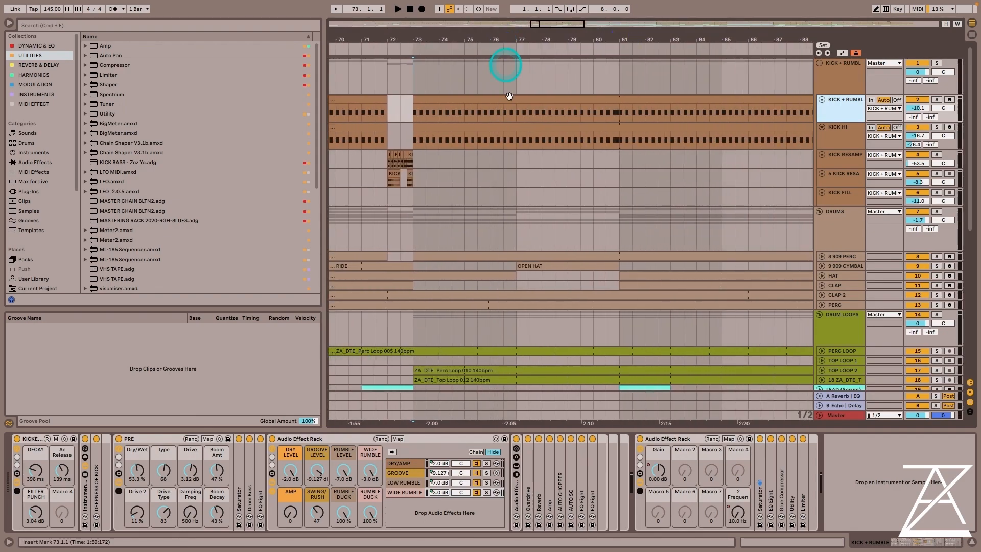
left_click(840, 134)
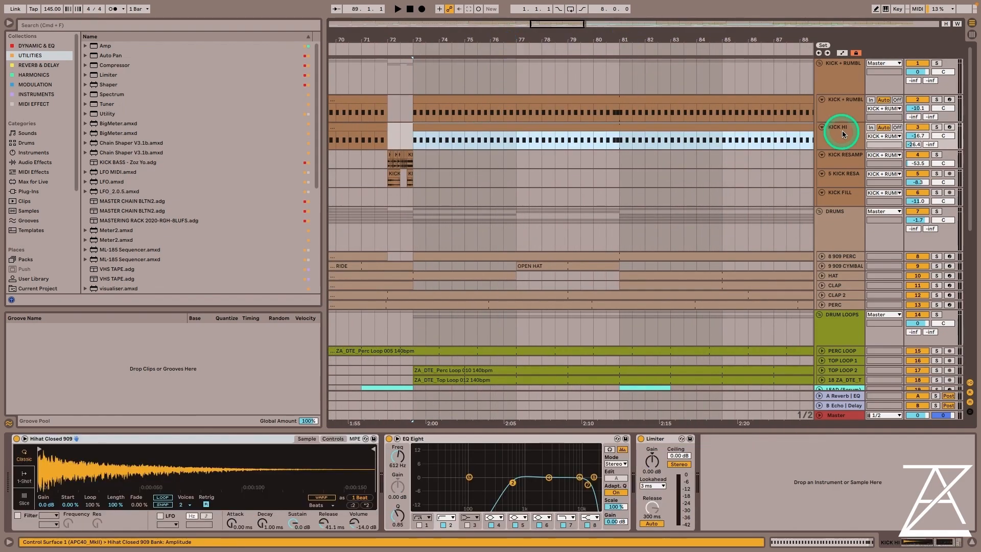
left_click(937, 128)
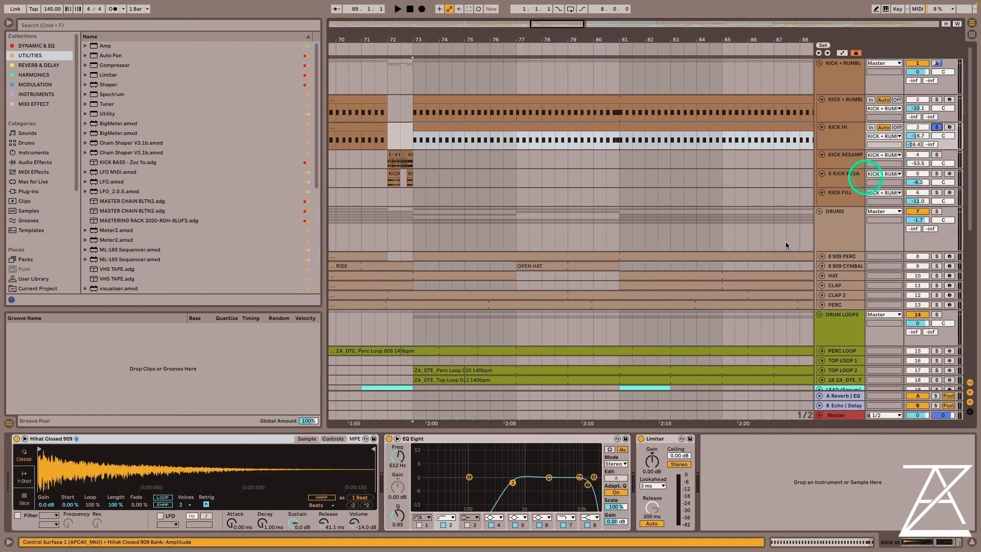
left_click(454, 128)
key("space")
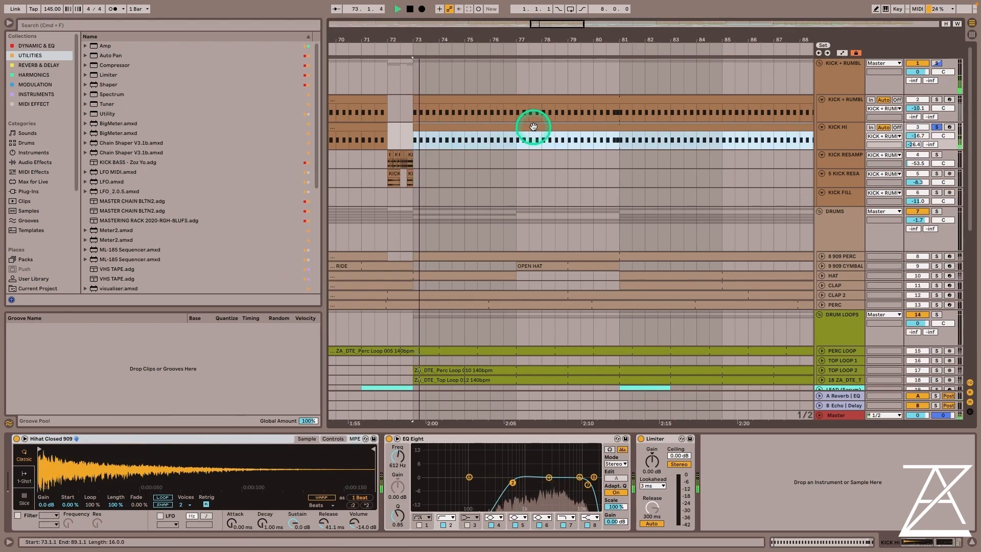
left_click(937, 99)
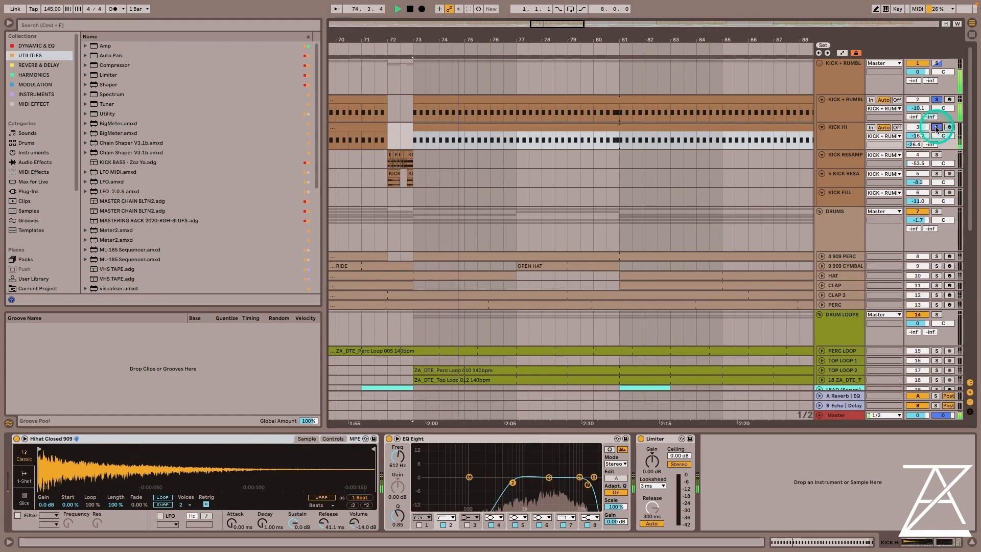
key("space")
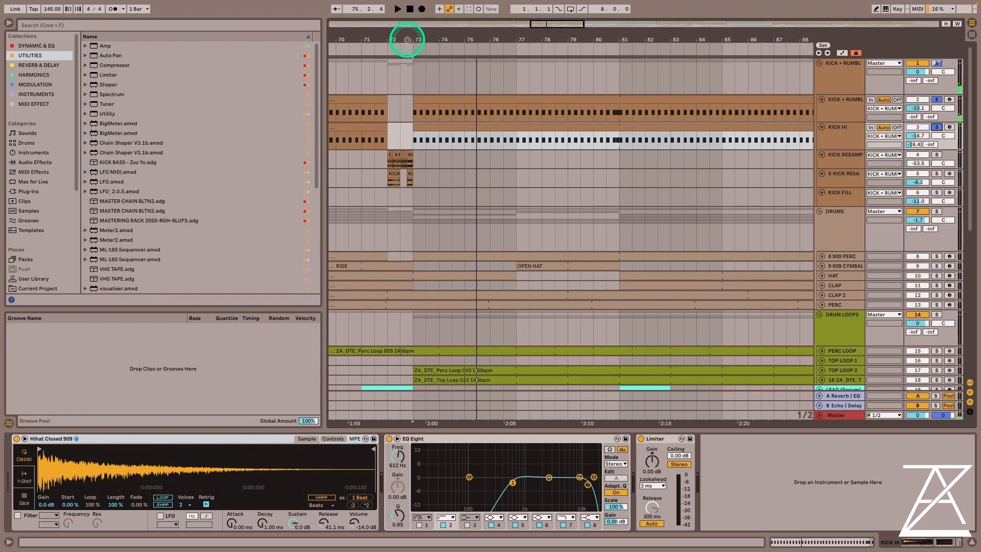
- Review the device chains of the two kick resample tracks and the KICK FILL track
left_click_drag(408, 40, 409, 38)
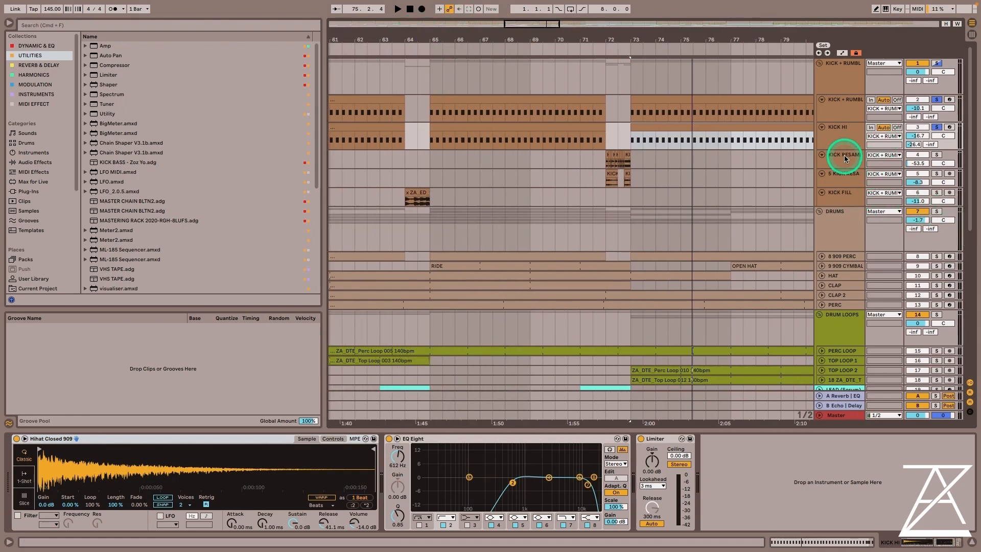
left_click(844, 158)
left_click(844, 180)
left_click(844, 200)
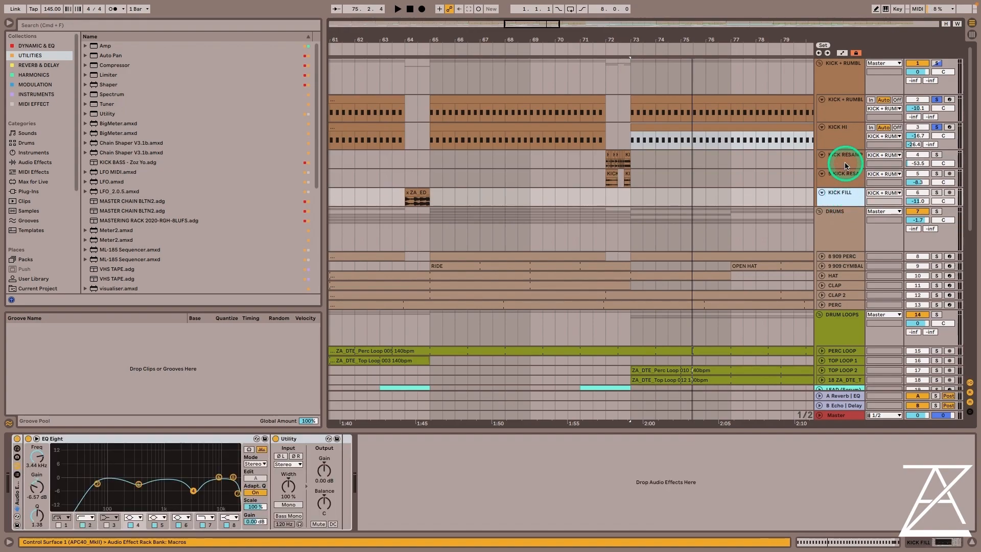
left_click(843, 178)
left_click(840, 160)
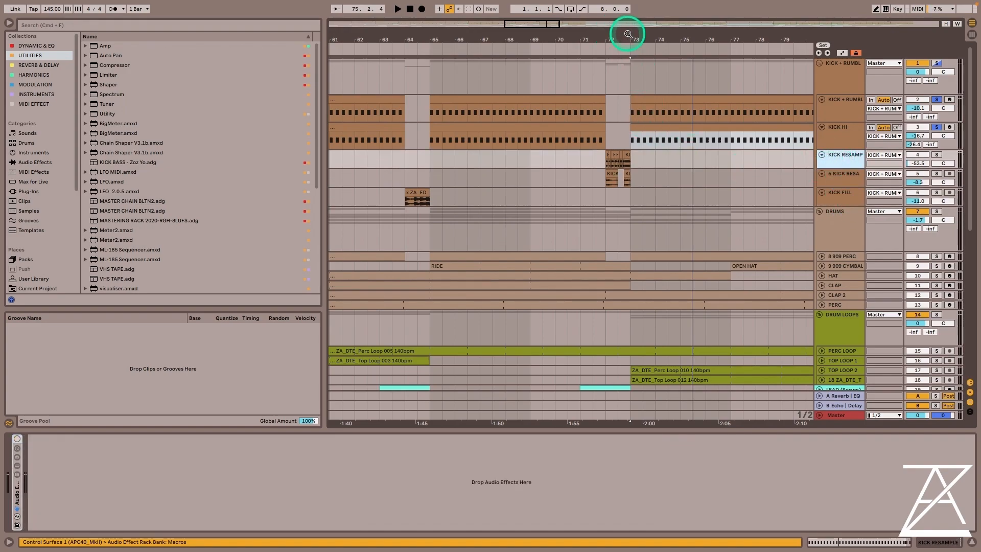
- Audition the kick break from bar 72 with the KICK RESAMPLE track soloed, and set that track's volume to -16.5 dB
left_click_drag(628, 39, 628, 86)
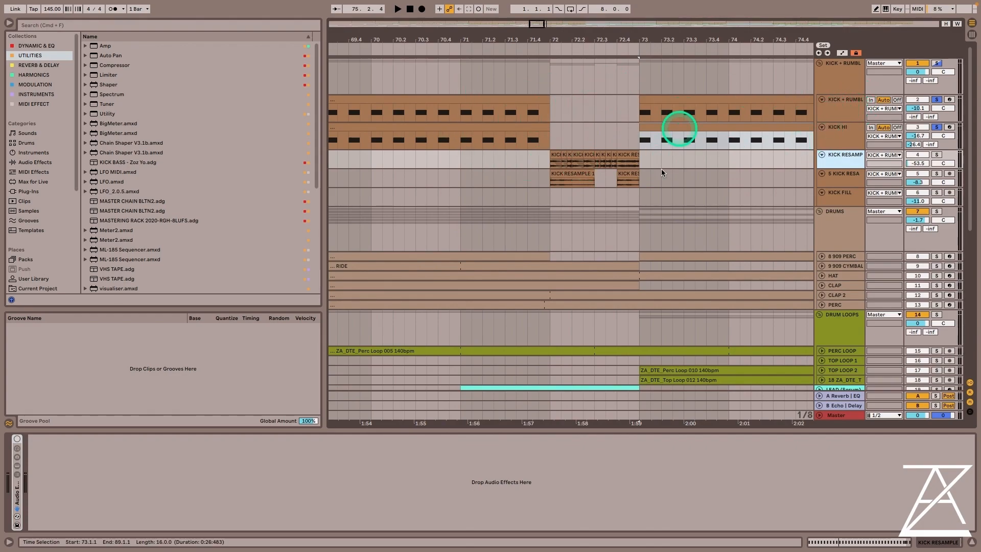
left_click(546, 110)
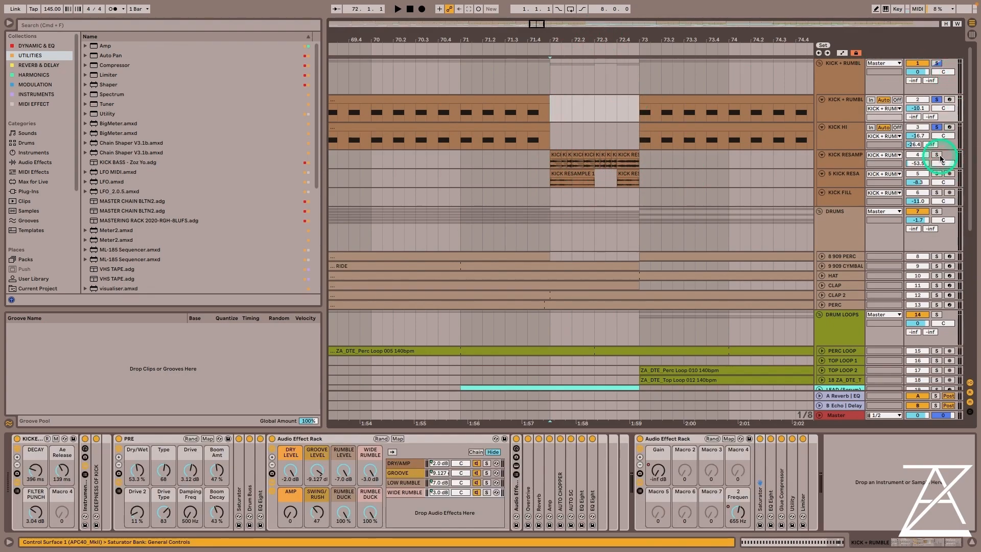
left_click(940, 155)
key("space")
left_click_drag(915, 164, 918, 163)
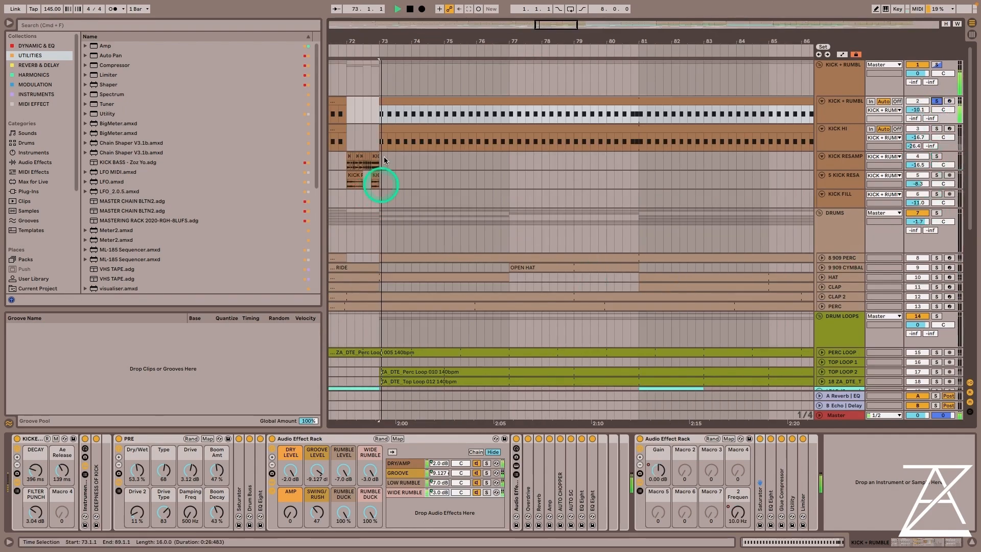
- Select the range from 72.2.1 to 73.1.1 on the KICK RESAMPLE track
left_click(375, 158)
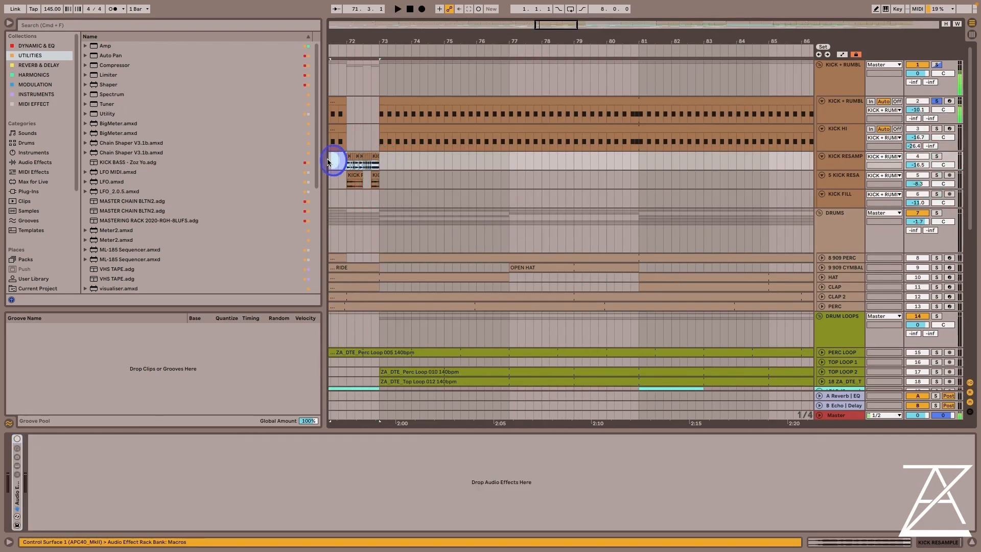
left_click_drag(351, 161, 356, 160)
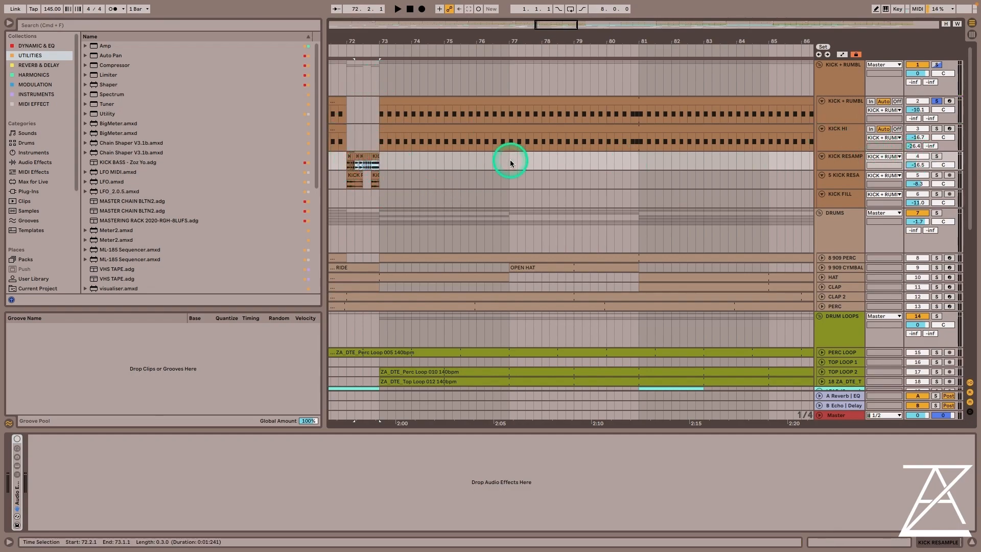
- Select the KICK + RUMBLE track and enlarge its height in the arrangement
left_click_drag(378, 38, 431, 173)
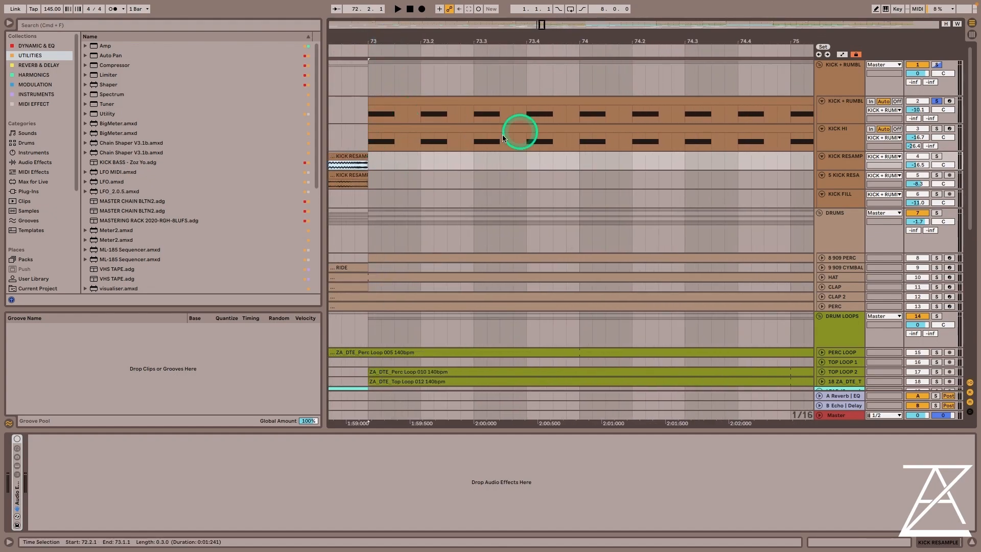
left_click(840, 114)
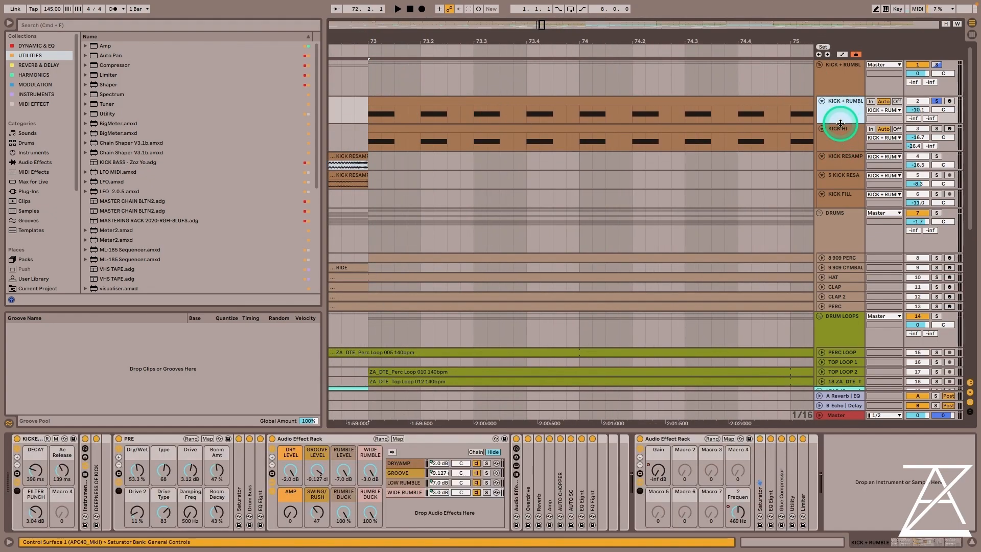
left_click_drag(840, 124, 840, 150)
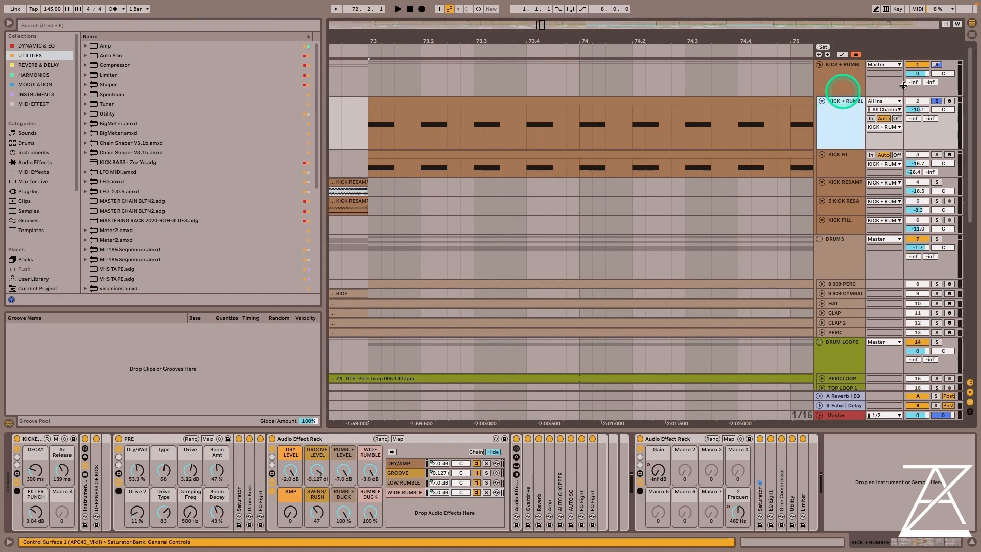
left_click(406, 90)
left_click(406, 102)
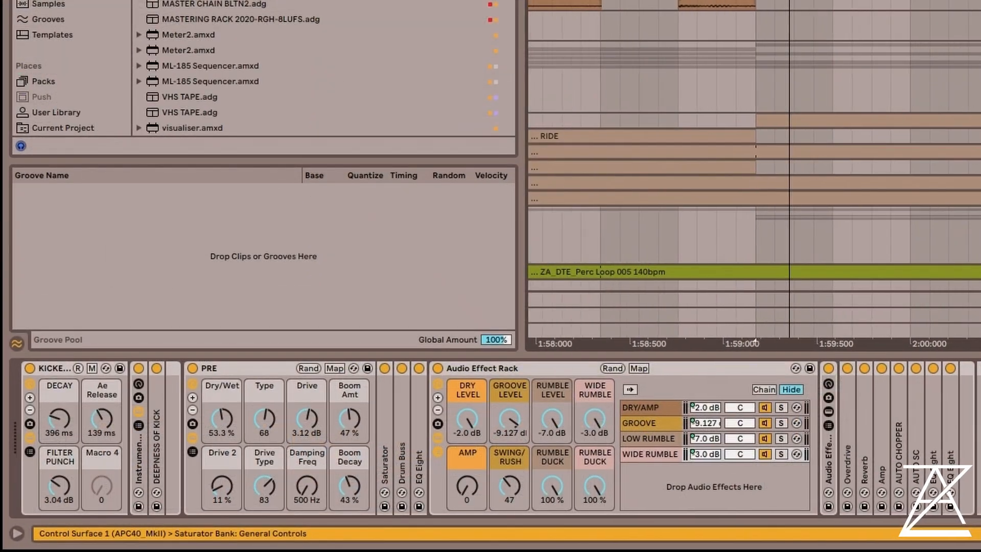
- Set the Groove Level, Rumble Level and Wide Rumble macros of the Audio Effect Rack to -inf dB
double_click(514, 415)
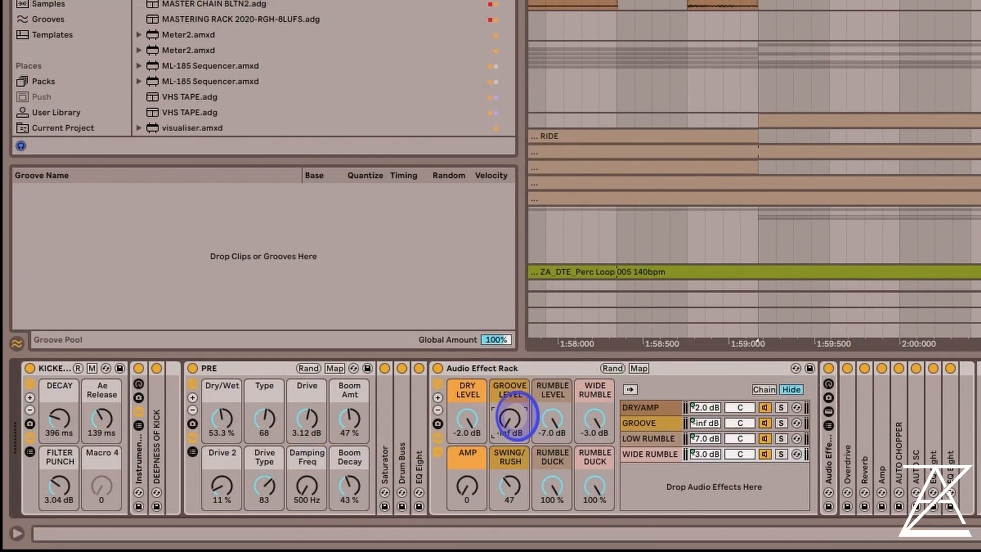
double_click(548, 420)
double_click(592, 420)
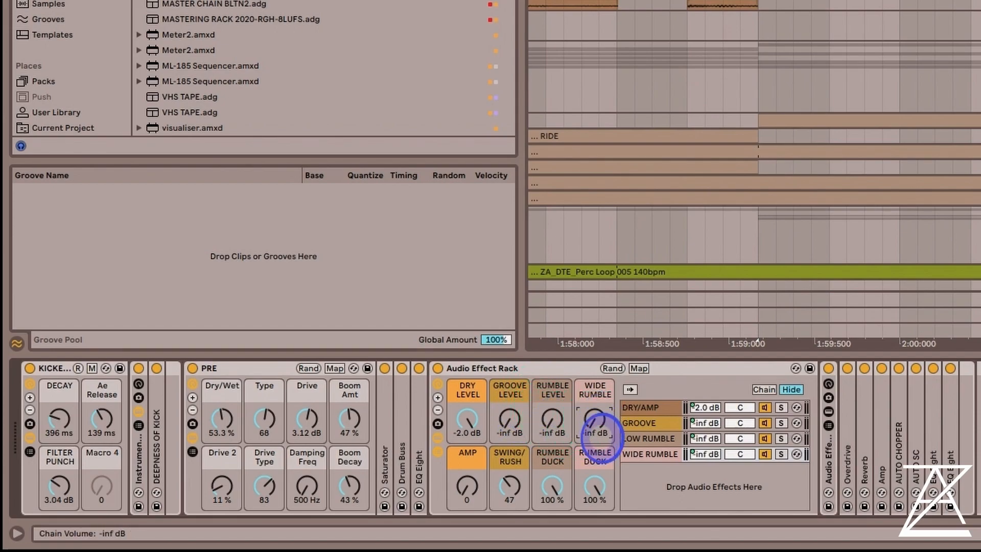
- Unfold the DEEPNESS OF KICK device and inspect its pitch envelope and filter settings
double_click(157, 397)
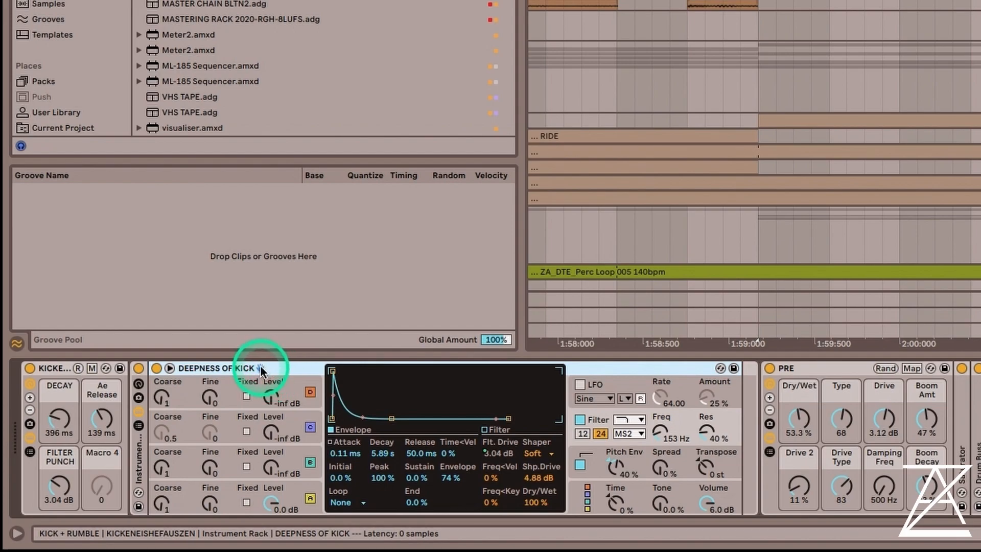
left_click(633, 455)
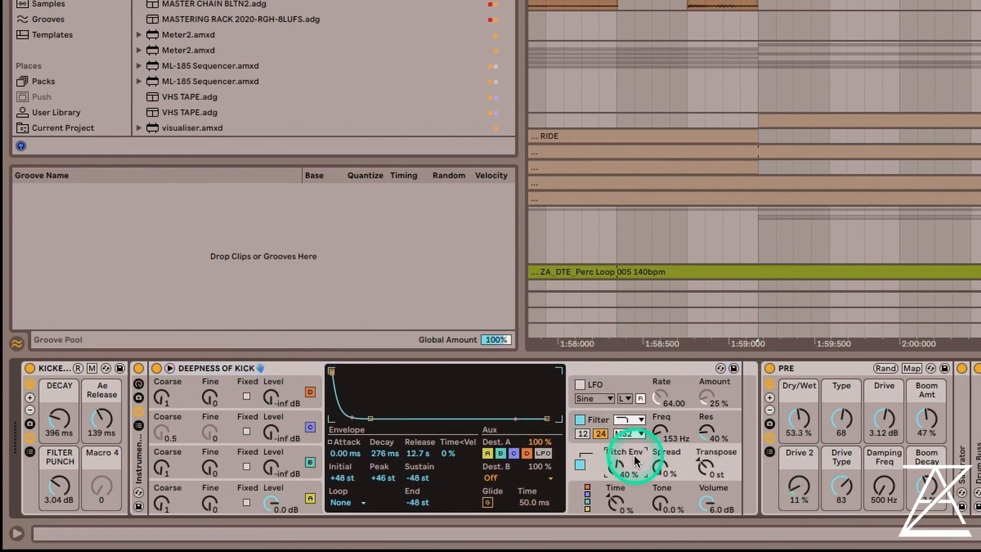
left_click(681, 419)
left_click(633, 459)
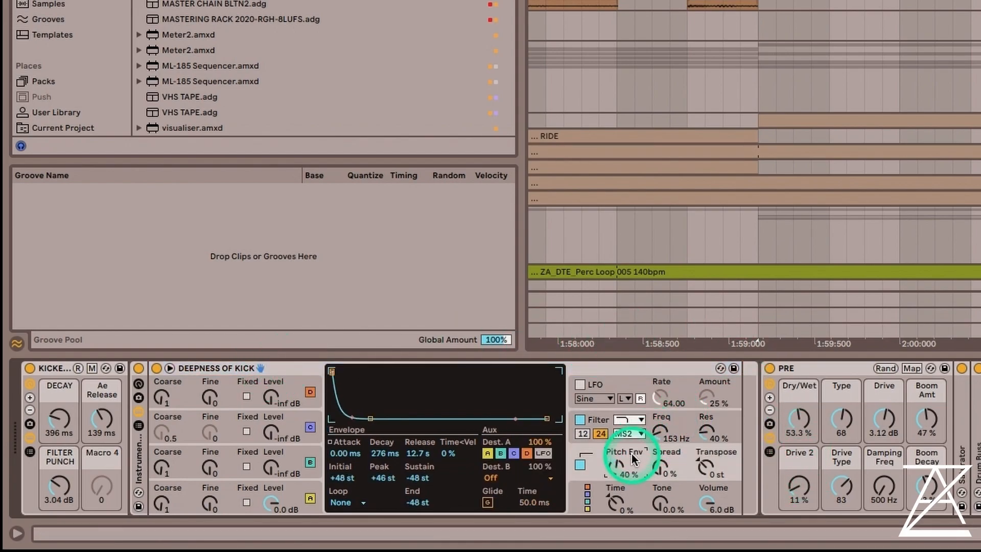
- Compare DEEPNESS OF KICK with its pitch envelope and filter switched on and off, leaving the filter off and the pitch envelope on
left_click(580, 463)
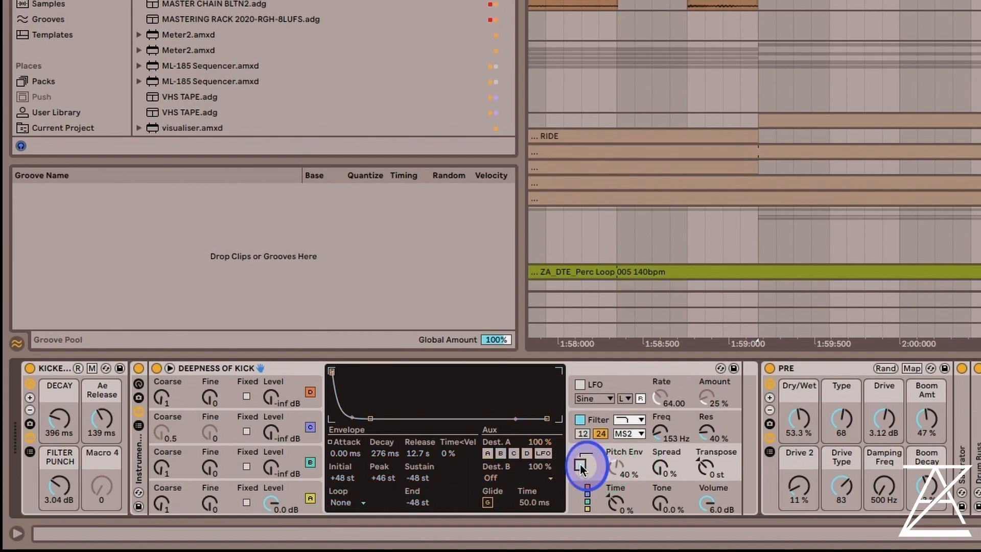
left_click(579, 418)
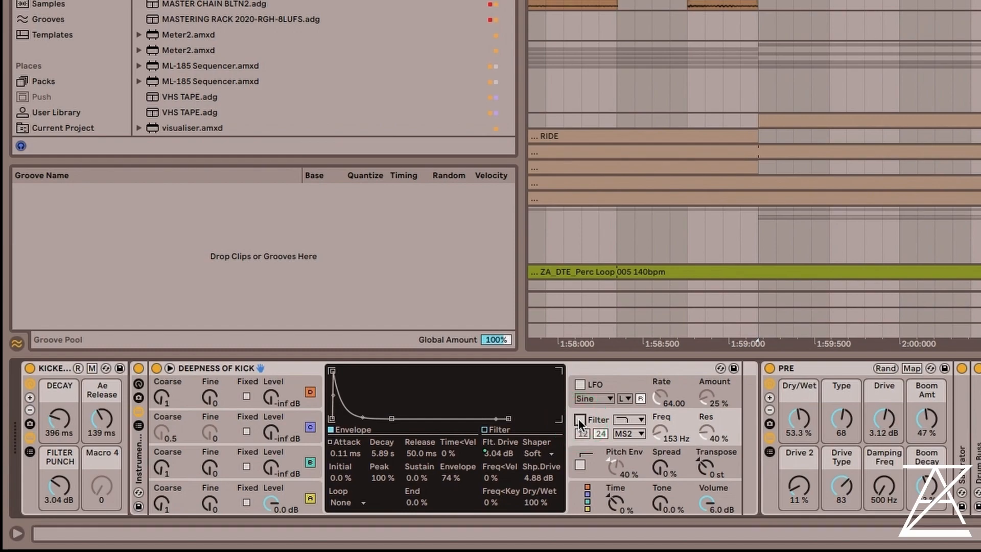
left_click(578, 418)
left_click(580, 460)
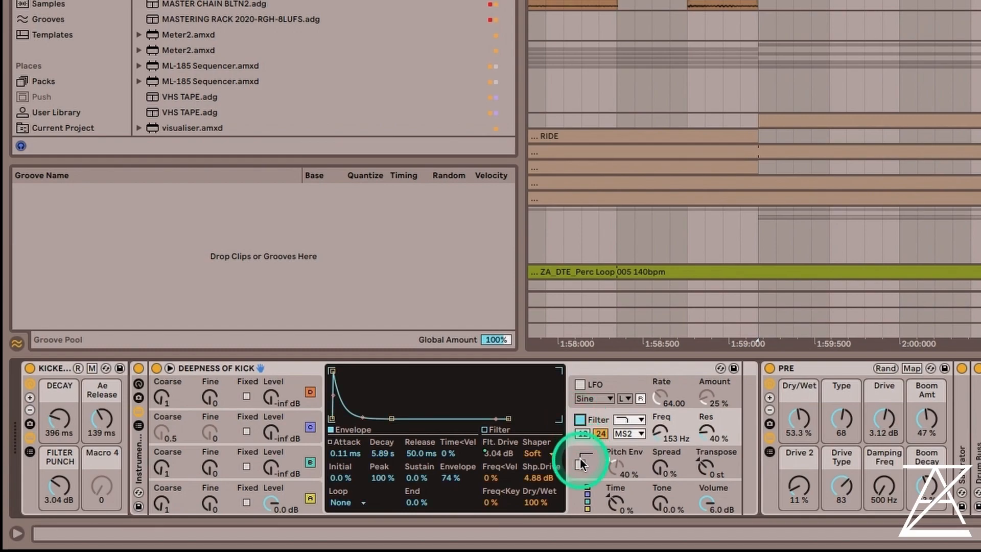
left_click(580, 419)
left_click(577, 463)
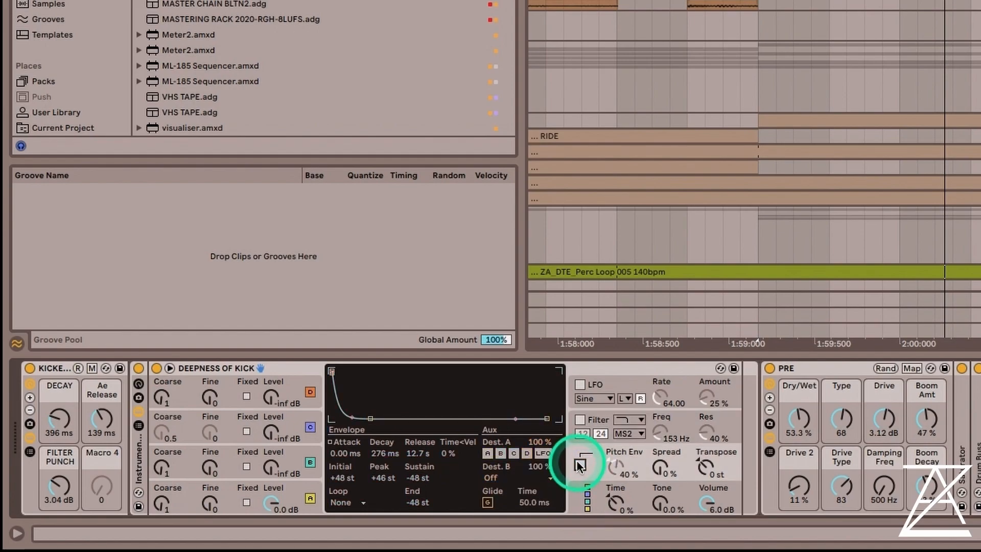
left_click(579, 463)
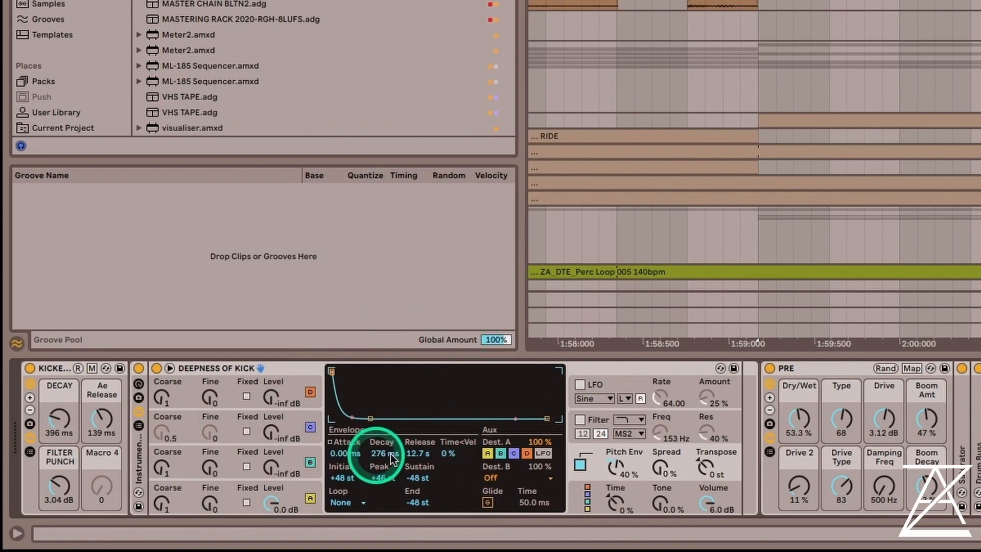
- Switch on the DEEPNESS OF KICK filter with a 969 ms envelope decay and set the FILTER PUNCH macro to 2.81 dB
left_click(579, 419)
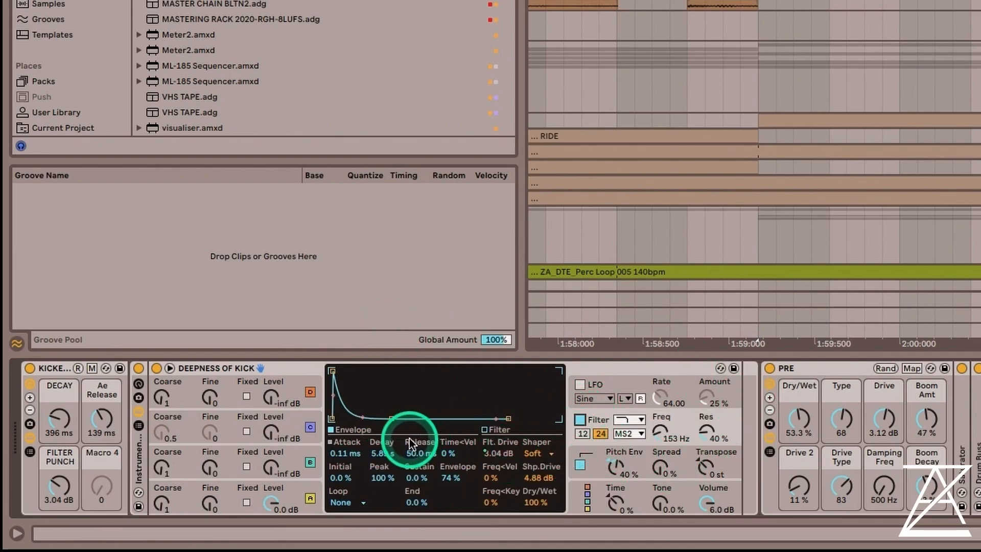
left_click_drag(375, 457, 385, 452)
left_click_drag(73, 486, 73, 486)
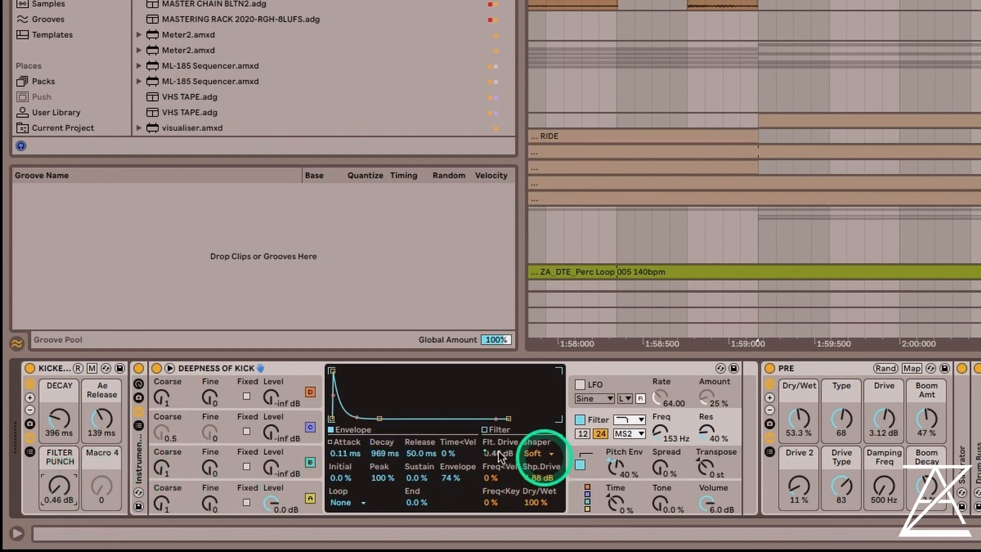
key("space")
left_click_drag(55, 493, 59, 487)
- Set the kick rack's DECAY macro to 458 ms and its Ae Release macro to 116 ms
left_click(60, 421)
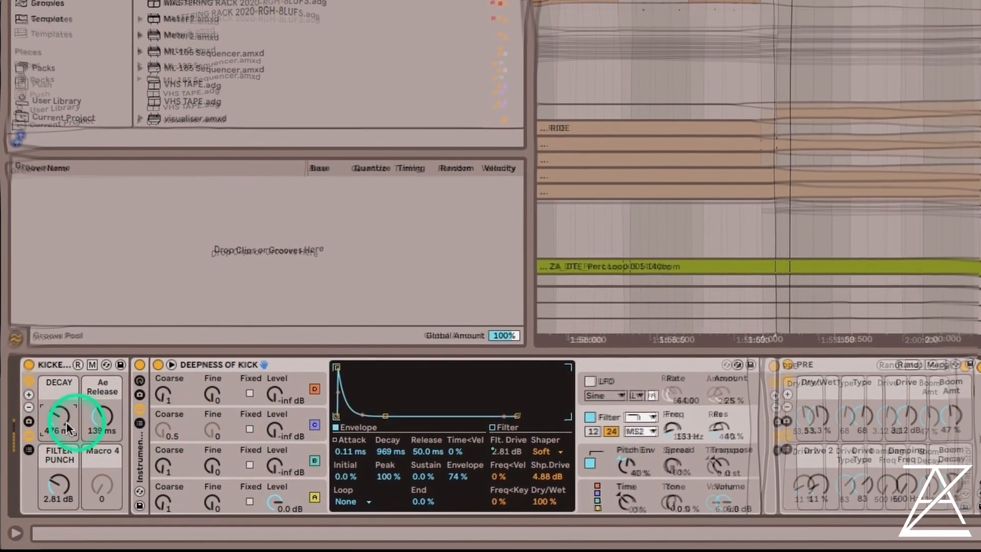
mouse_move(61, 421)
left_mouse_down()
mouse_move(99, 416)
mouse_move(59, 422)
left_mouse_up()
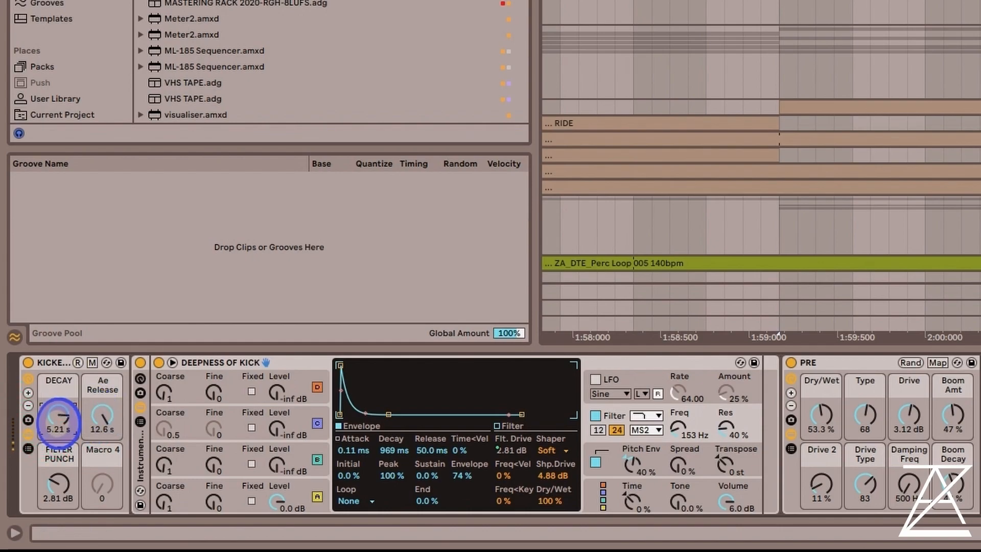
left_click_drag(59, 422, 99, 417)
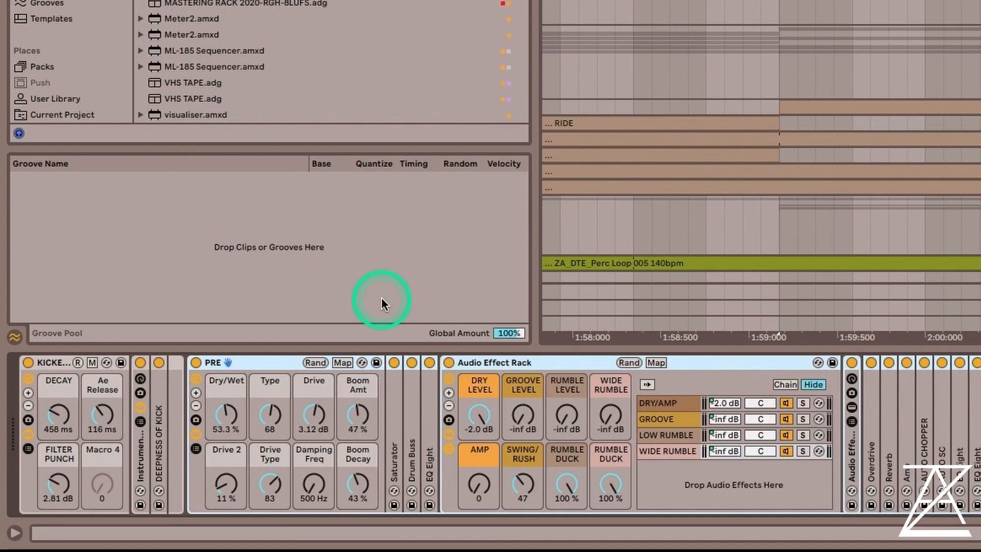
- Try the PRE rack with Dry/Wet at 66.9 %, Drive at 19.0 dB, Boom Amt at 75 % and Boom Decay at 80 %
left_click(396, 401)
left_click(404, 400)
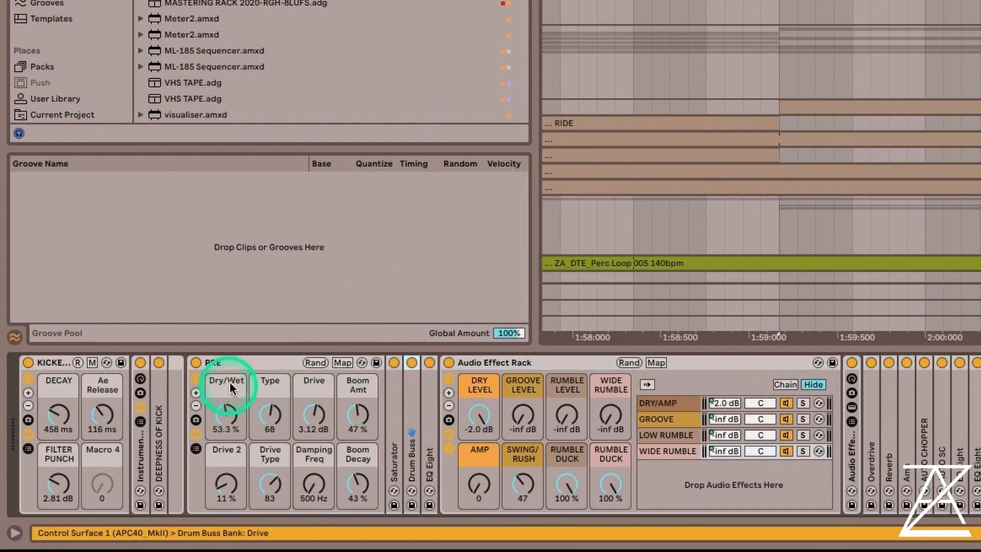
left_click(248, 361)
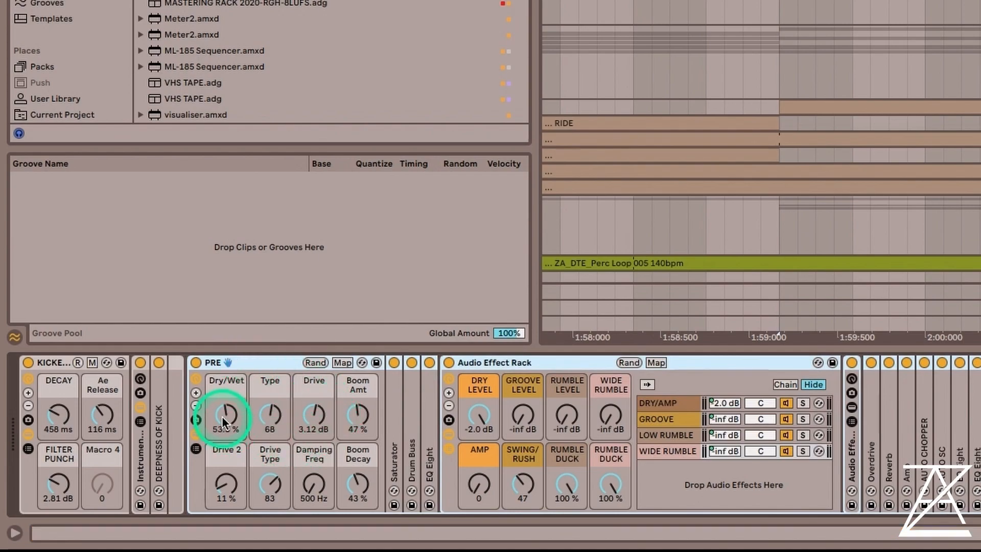
left_click_drag(226, 420, 230, 418)
left_click_drag(313, 416, 361, 401)
left_click_drag(352, 477, 352, 484)
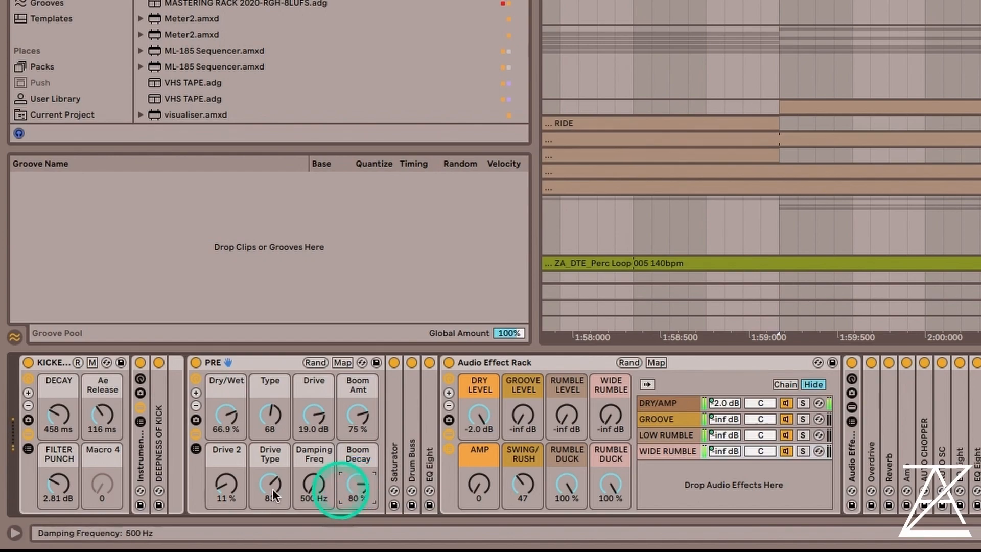
- Set the PRE macros Drive 2 to 31 %, Drive Type to 87, Drive to 2.55 dB, Boom Amt to 18 %, Boom Decay to 22 %, Dry/Wet to 56.9 %
left_click_drag(220, 488, 220, 457)
left_click_drag(269, 483, 269, 459)
left_click(360, 413)
left_click_drag(360, 413, 311, 388)
left_click_drag(358, 484, 361, 482)
left_click_drag(360, 412, 359, 418)
left_click_drag(360, 482, 358, 489)
left_click_drag(360, 412, 360, 420)
left_click_drag(357, 493, 358, 485)
left_click_drag(357, 406, 357, 404)
left_click_drag(238, 413, 237, 418)
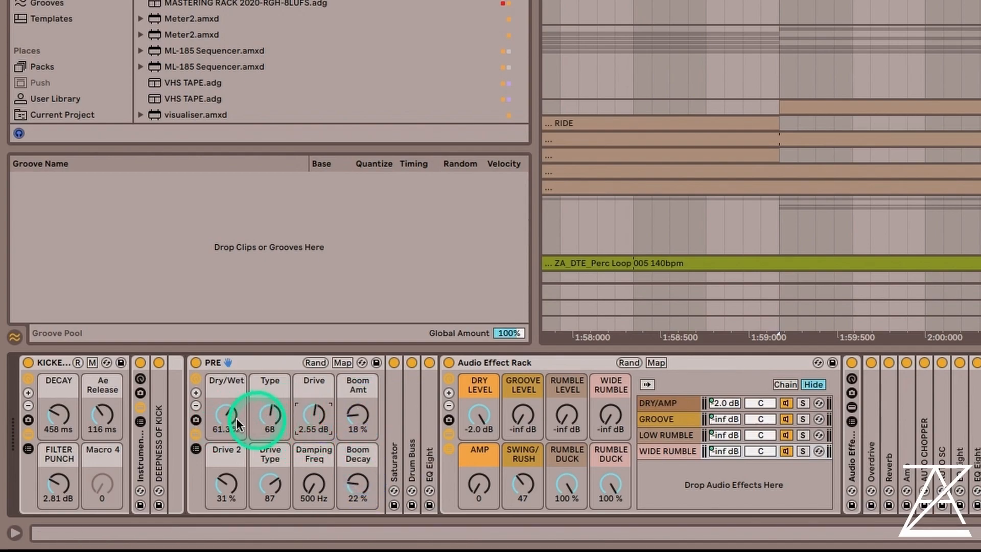
- Look through the DRY/AMP, GROOVE, LOW RUMBLE and WIDE RUMBLE chains of the Audio Effect Rack
left_click(196, 434)
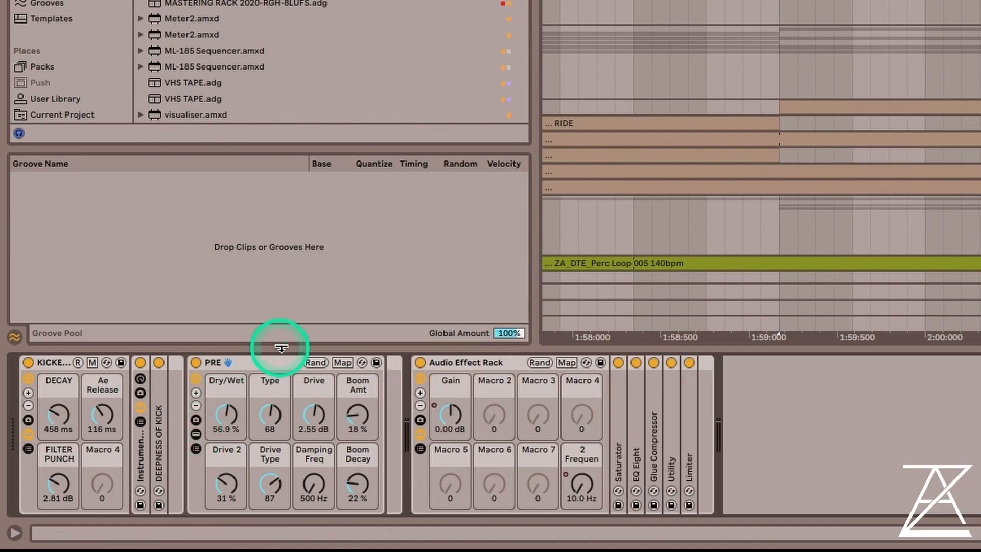
left_click(195, 434)
left_click(650, 408)
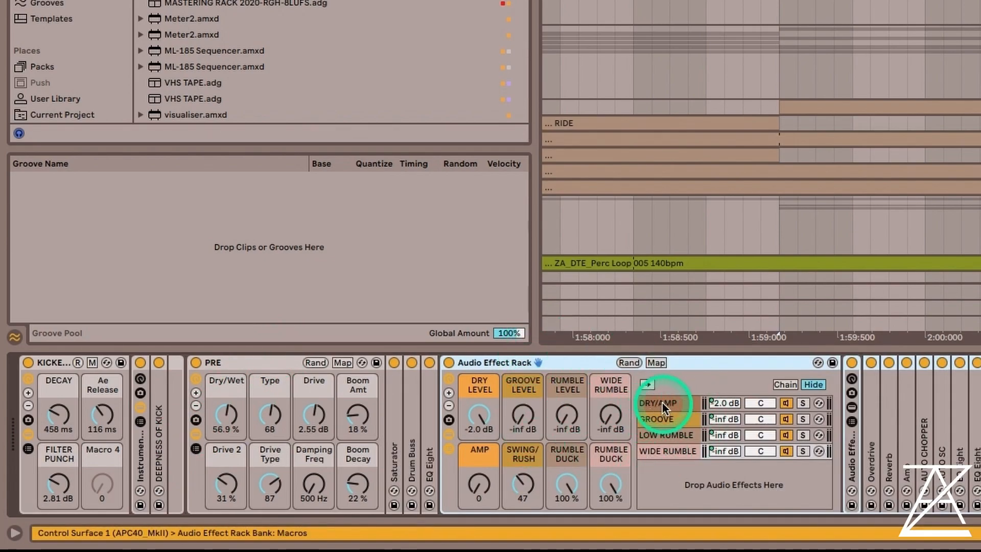
left_click(663, 404)
left_click(663, 415)
left_click(663, 433)
left_click(664, 450)
left_click(681, 405)
left_click(694, 423)
left_click(683, 435)
left_click(680, 449)
left_click(677, 403)
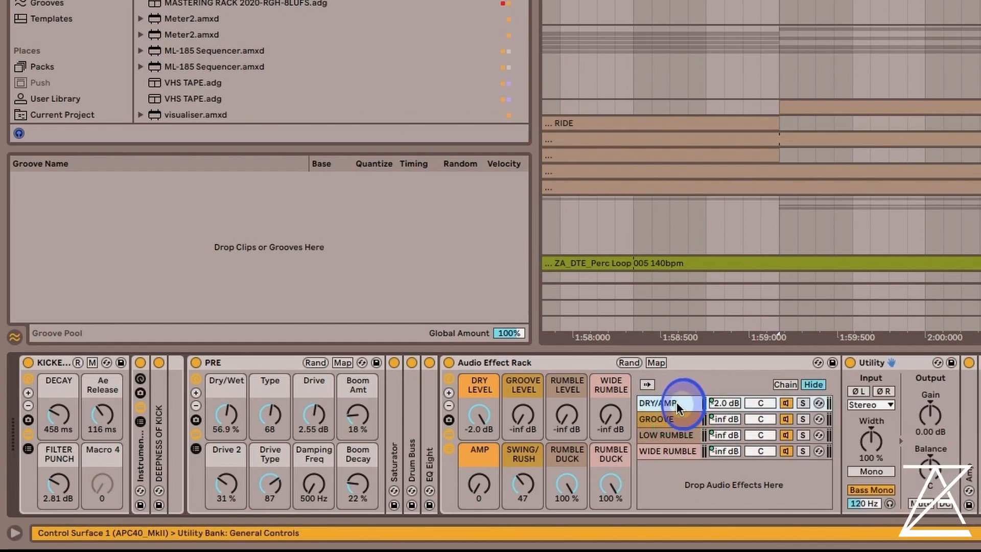
- Select the DRY/AMP chain and set the AMP macro of the Audio Effect Rack to 17 during playback
left_click(478, 385)
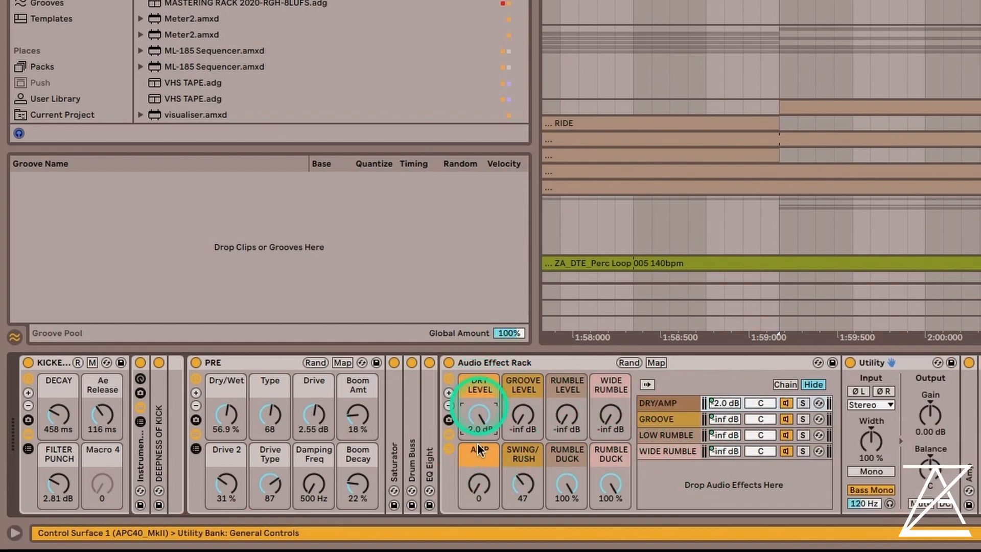
right_click(665, 397)
left_click(670, 400)
key("space")
mouse_move(482, 479)
left_mouse_down()
mouse_move(482, 466)
mouse_move(482, 490)
left_mouse_up()
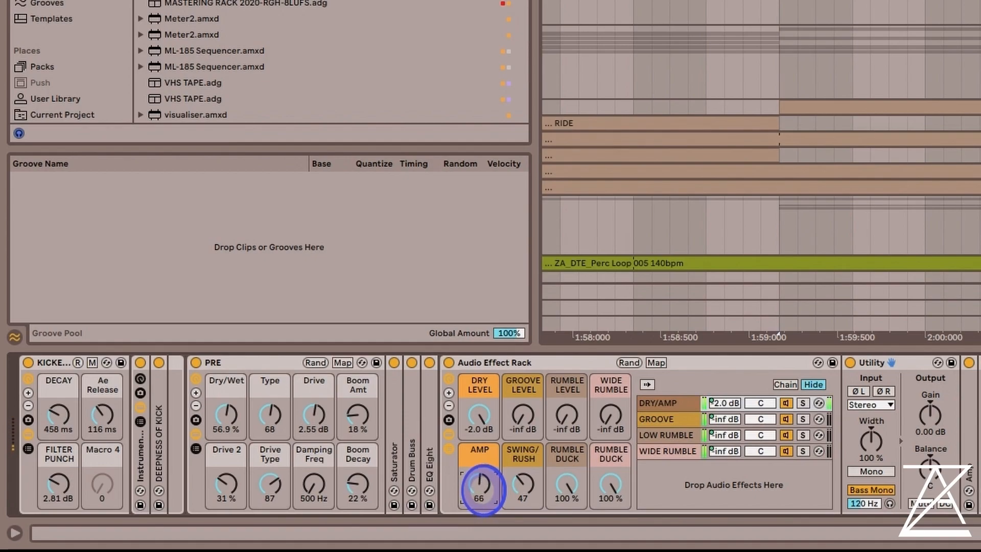
left_click_drag(476, 494, 476, 495)
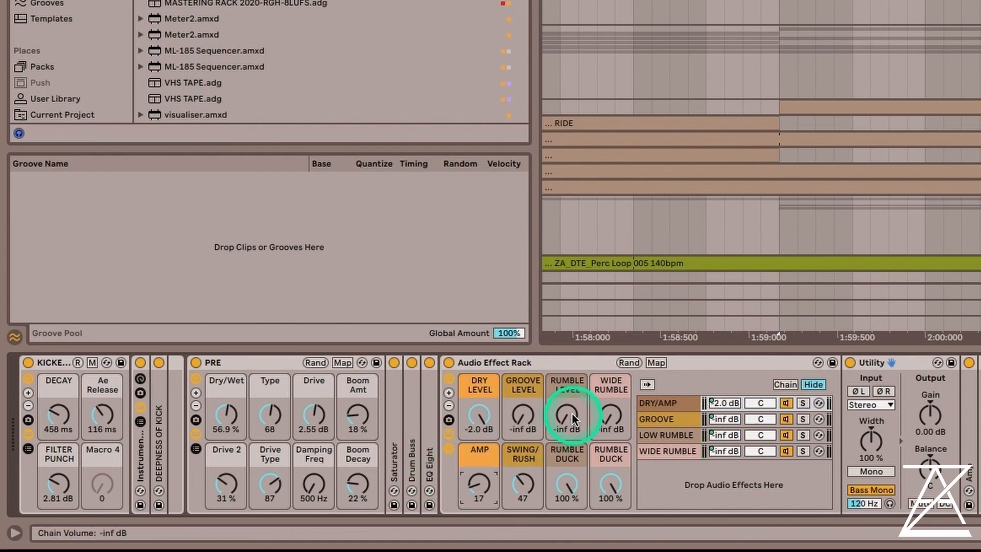
- Select the GROOVE chain and set the Groove Level macro to -7.0 dB and the Swing/Rush macro to 78
left_click(651, 418)
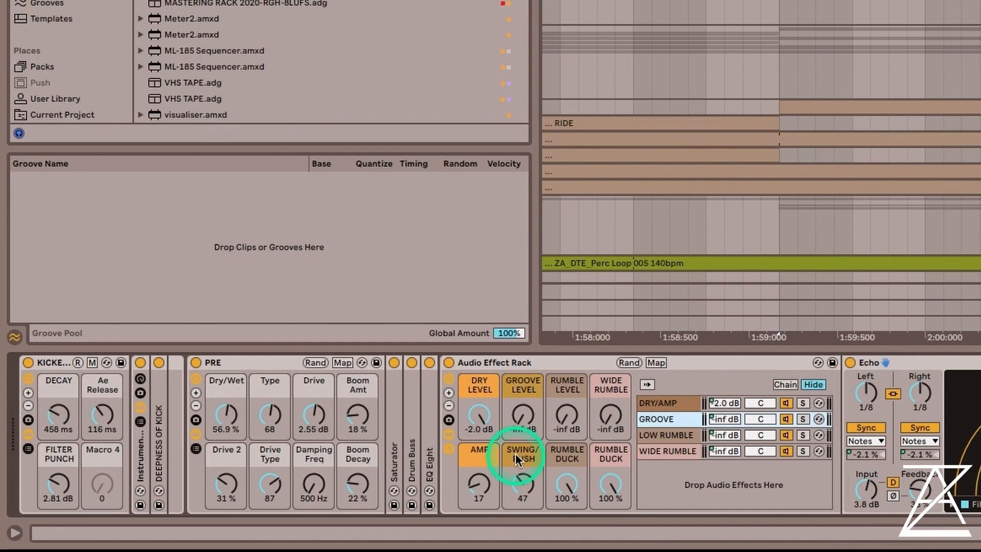
left_click_drag(531, 417, 535, 416)
left_click_drag(525, 476, 520, 488)
right_click(517, 482)
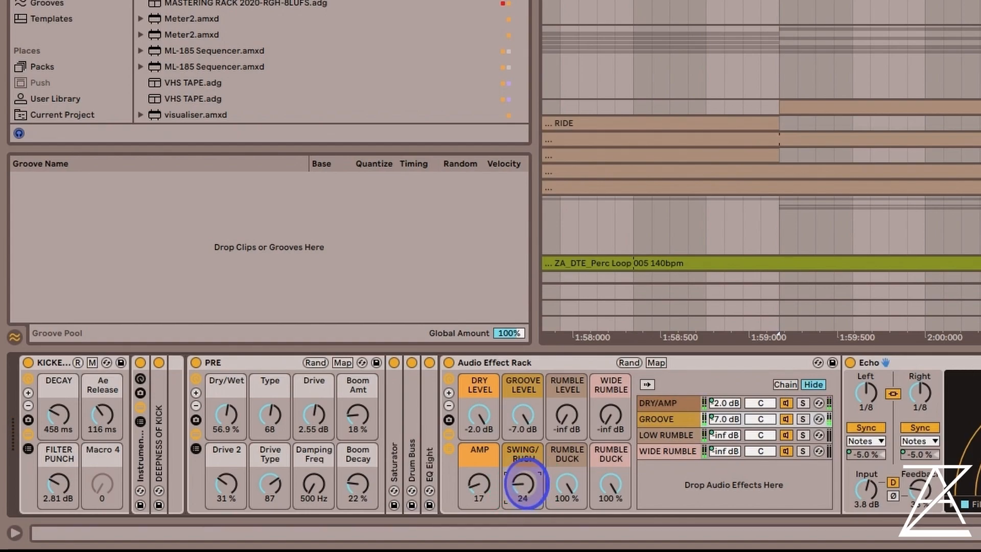
left_click(517, 484)
left_click_drag(519, 485, 530, 486)
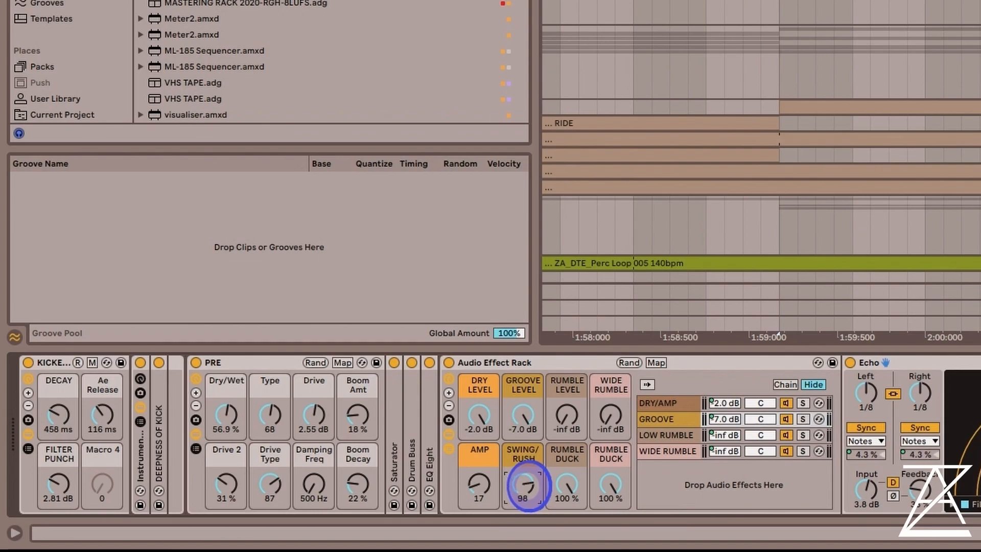
left_click_drag(527, 486, 525, 484)
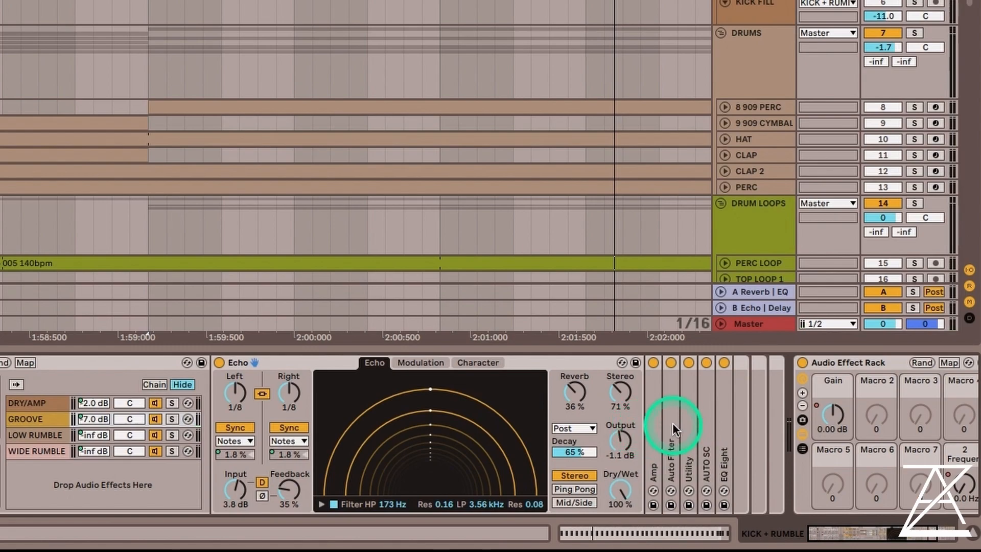
- Set the Amount of the GROOVE chain's AUTO SC to 62.7 % and look at the EQ Eight beside it, leaving both devices folded
double_click(701, 406)
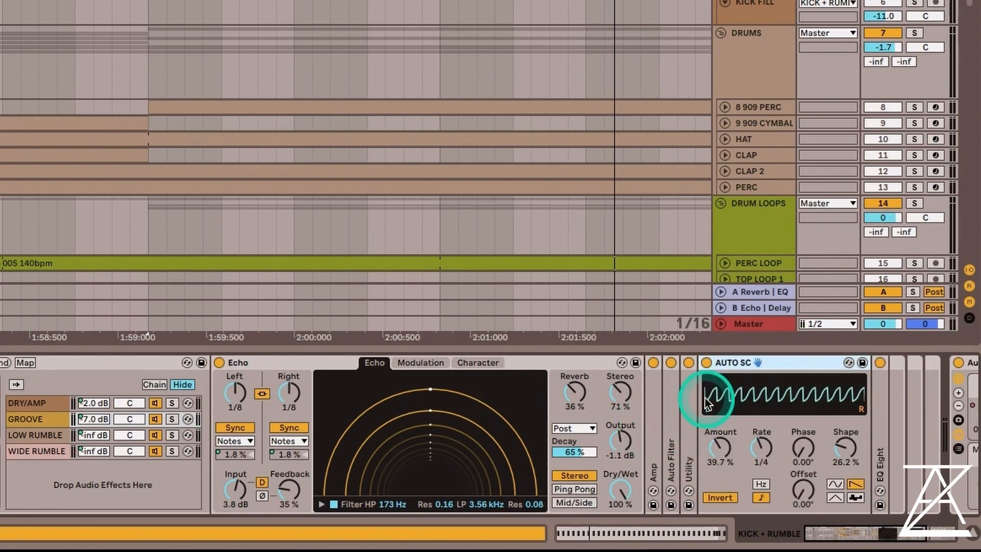
left_click(714, 450)
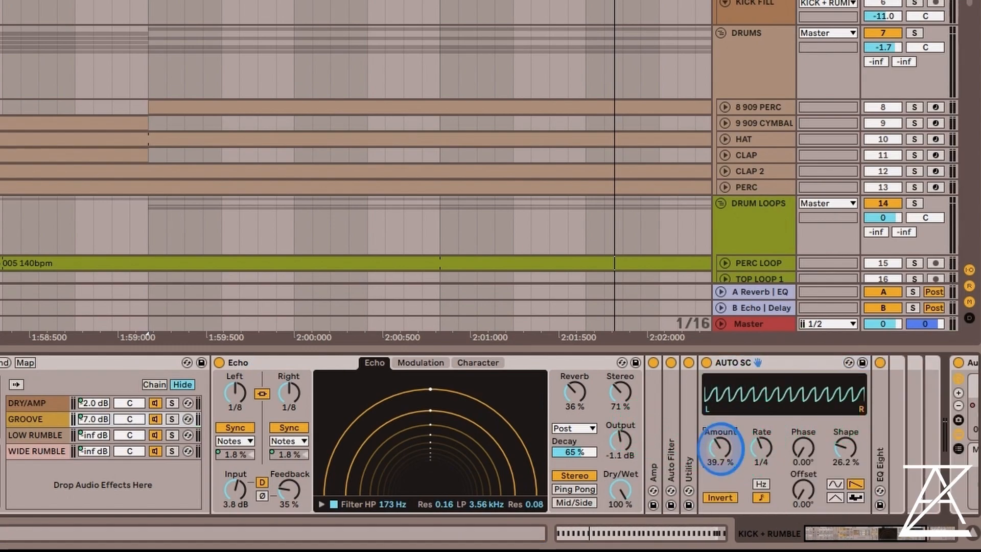
left_click_drag(715, 451, 716, 429)
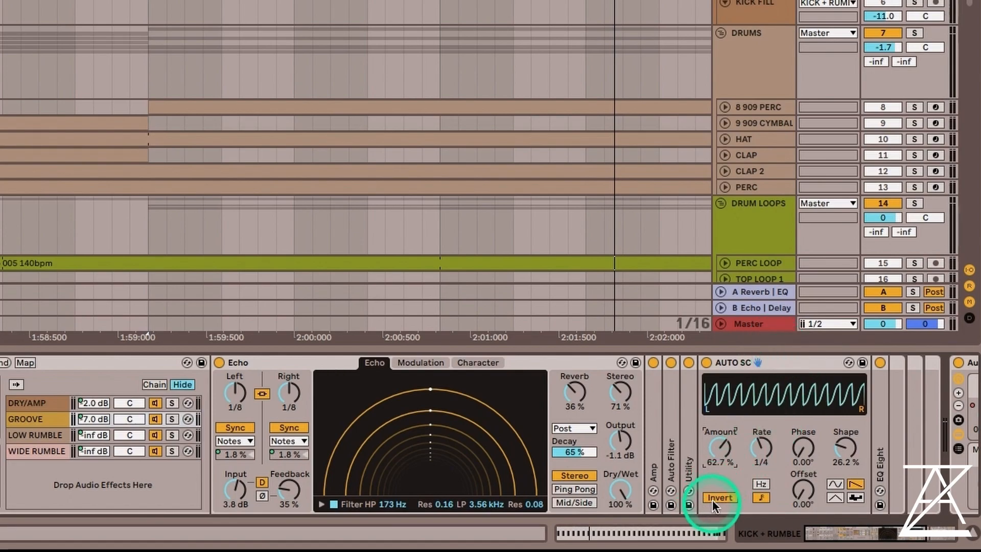
left_click(737, 361)
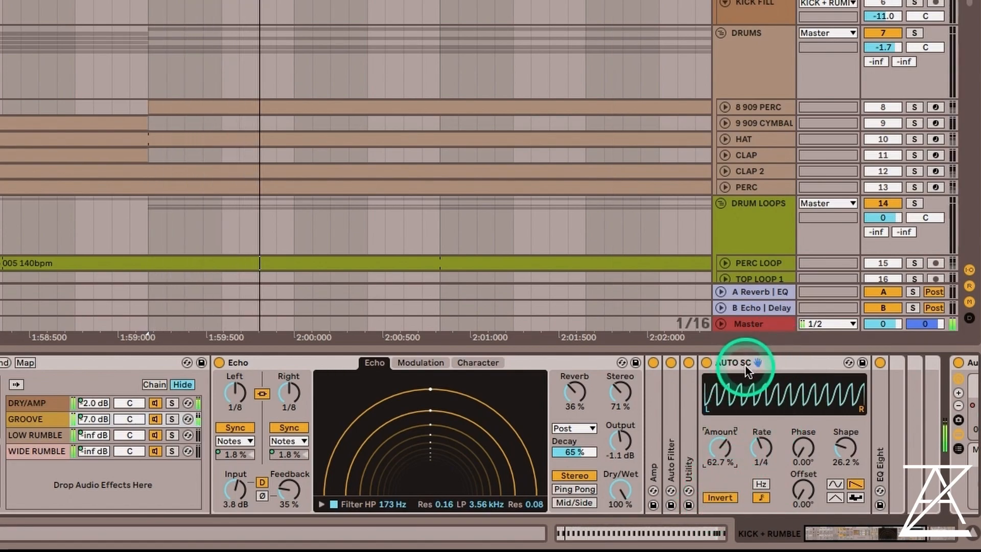
double_click(745, 364)
double_click(722, 442)
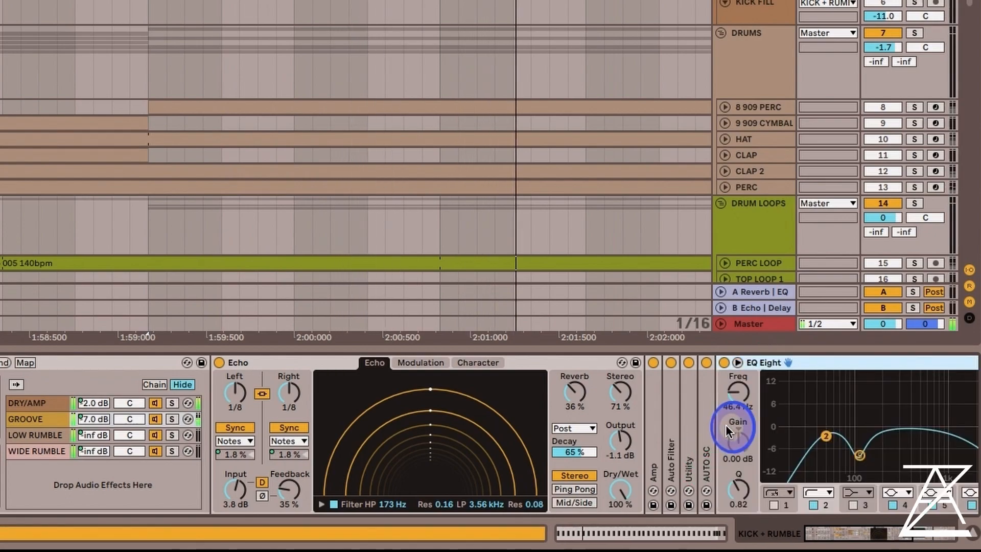
double_click(830, 369)
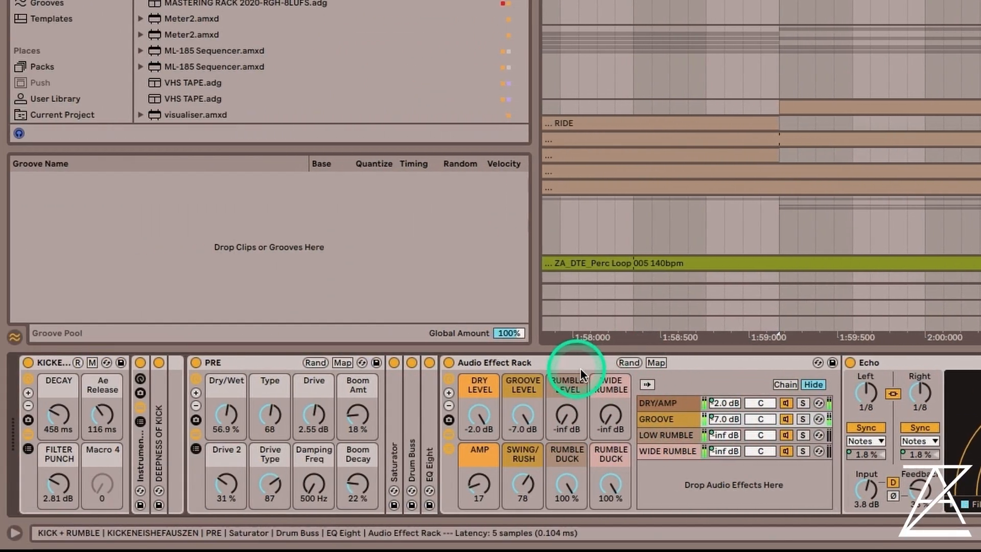
- Examine the Amp, Auto Filter and AUTO SC devices in the LOW RUMBLE chain
left_click(678, 431)
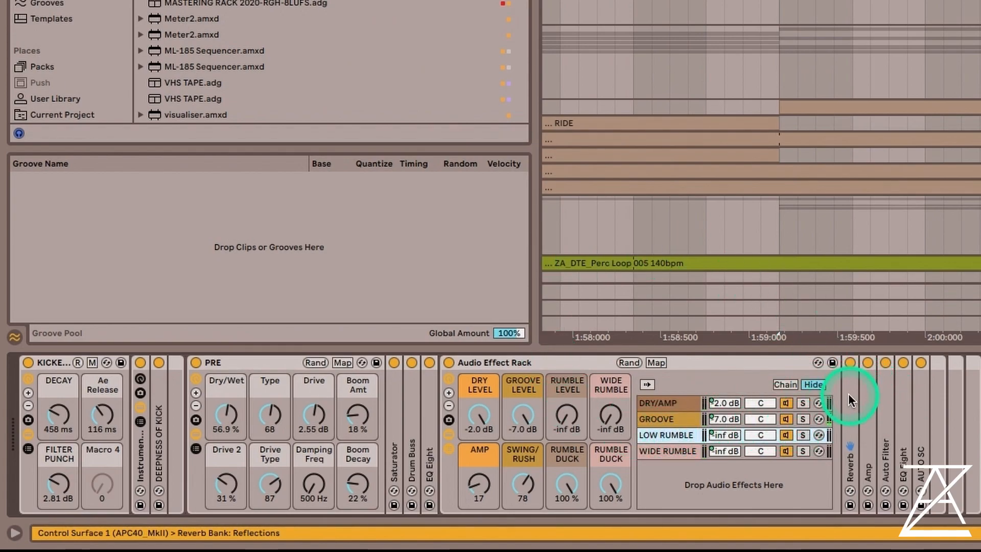
left_click(864, 407)
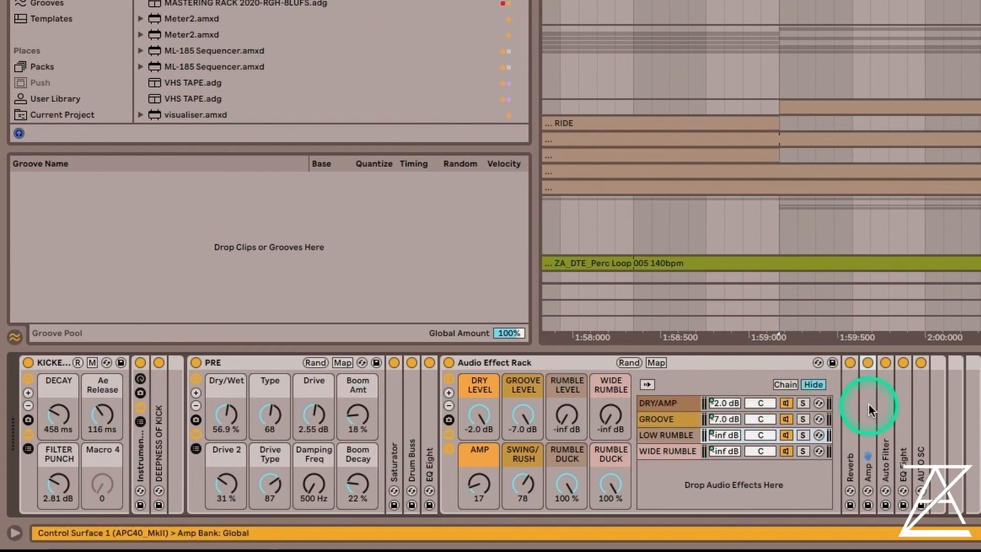
left_click(895, 415)
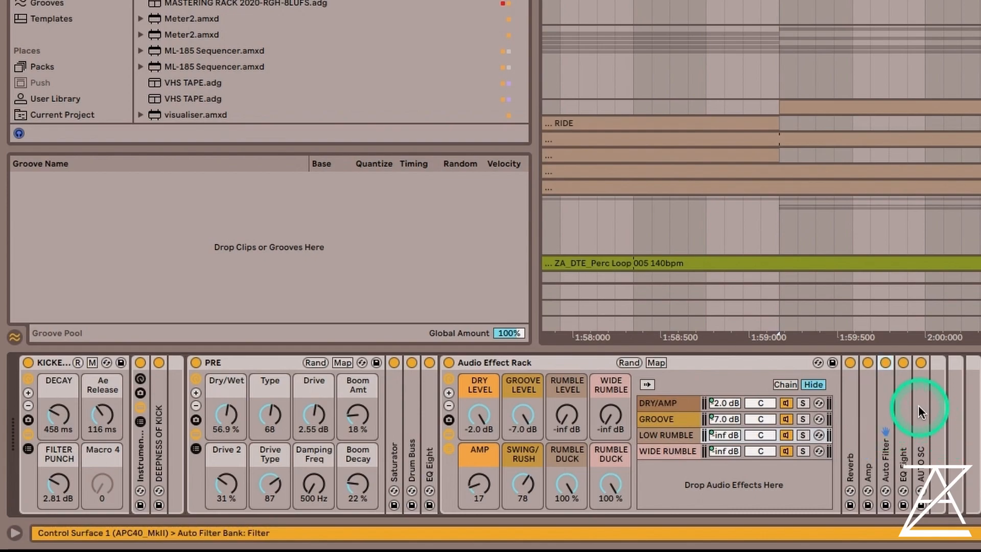
double_click(918, 406)
double_click(979, 363)
- Compare the ducking during playback and set the Rumble Level macro to -16.141 dB and Rumble Duck to 100 %
left_click_drag(570, 483, 573, 482)
key("space")
left_click_drag(565, 413, 570, 411)
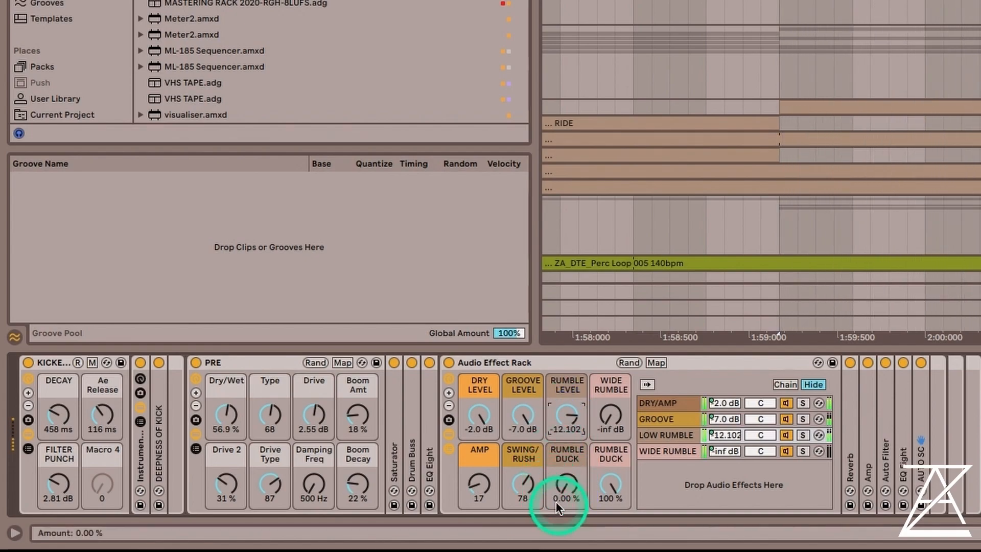
left_click(572, 486)
left_click_drag(573, 485, 574, 483)
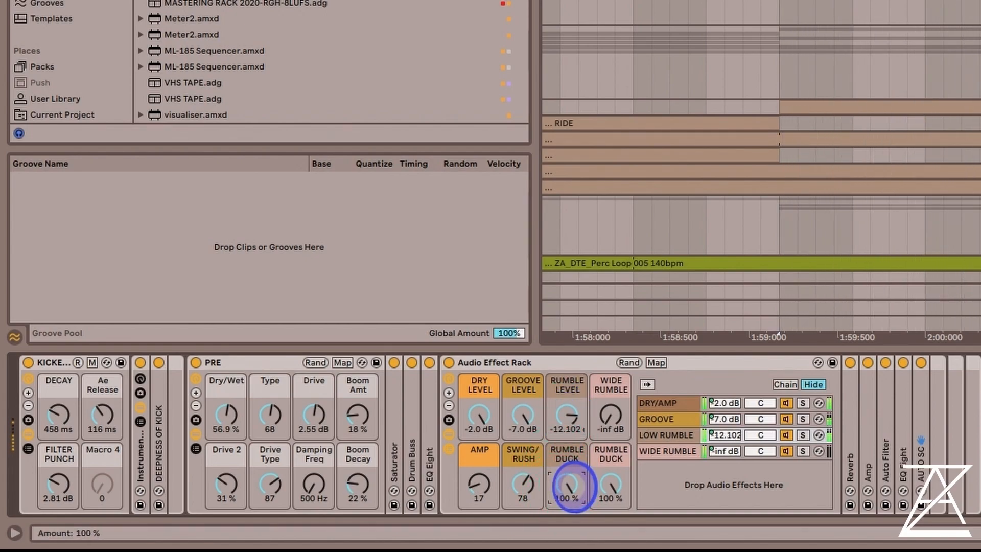
left_click_drag(567, 416, 559, 408)
left_click_drag(567, 485, 565, 494)
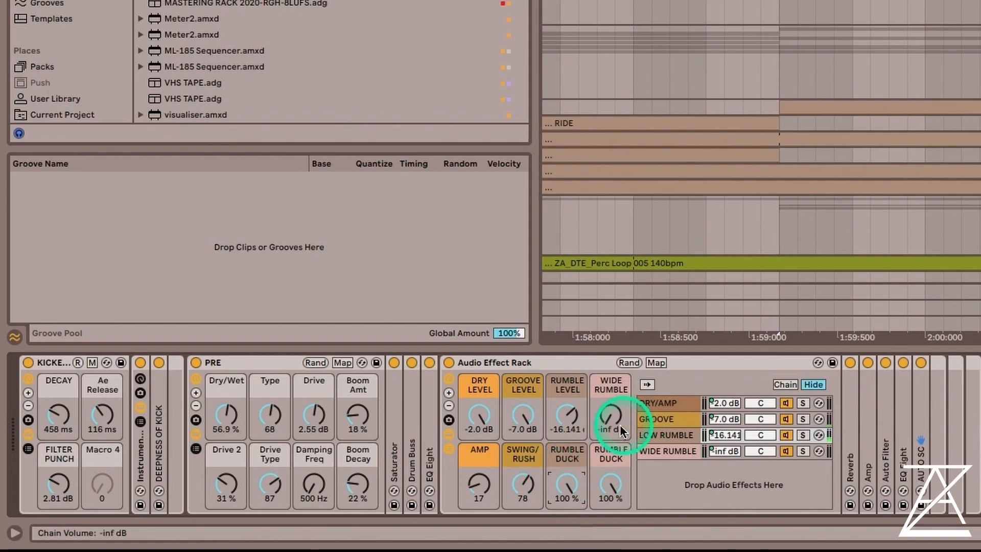
- Examine the Reverb, Amp and AUTO CHOPPER devices in the WIDE RUMBLE chain and start playback
left_click(661, 452)
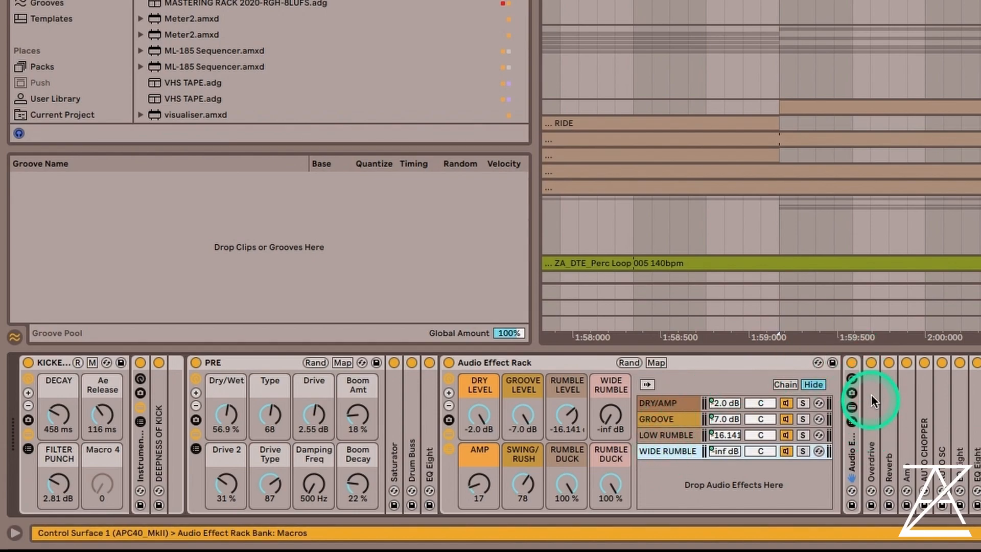
left_click(884, 414)
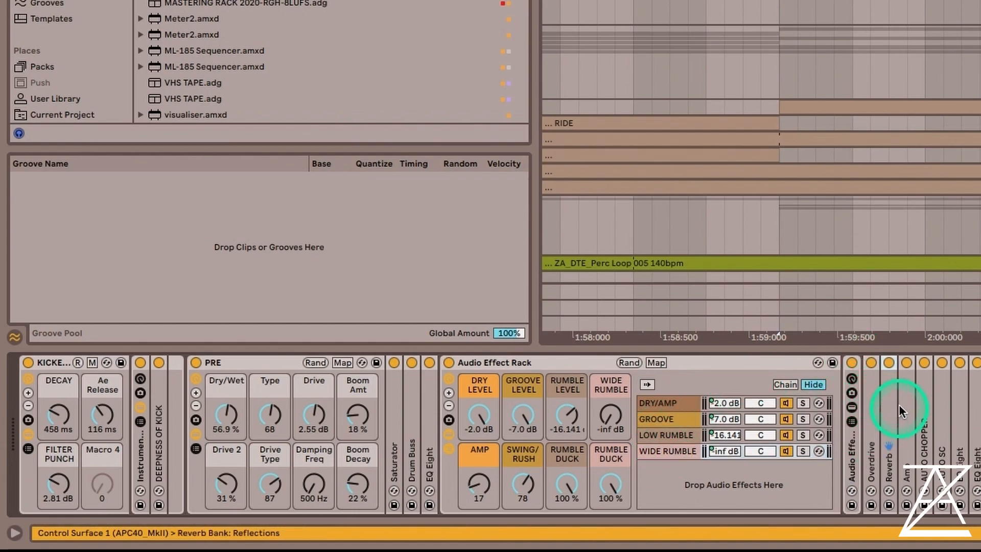
left_click(905, 420)
left_click(924, 408)
left_click(685, 445)
double_click(928, 401)
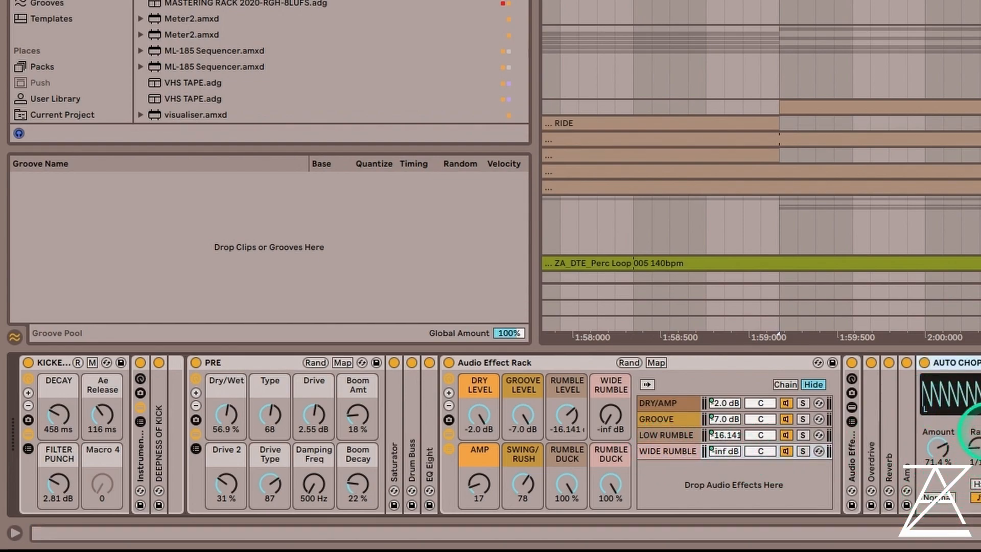
double_click(974, 362)
key("space")
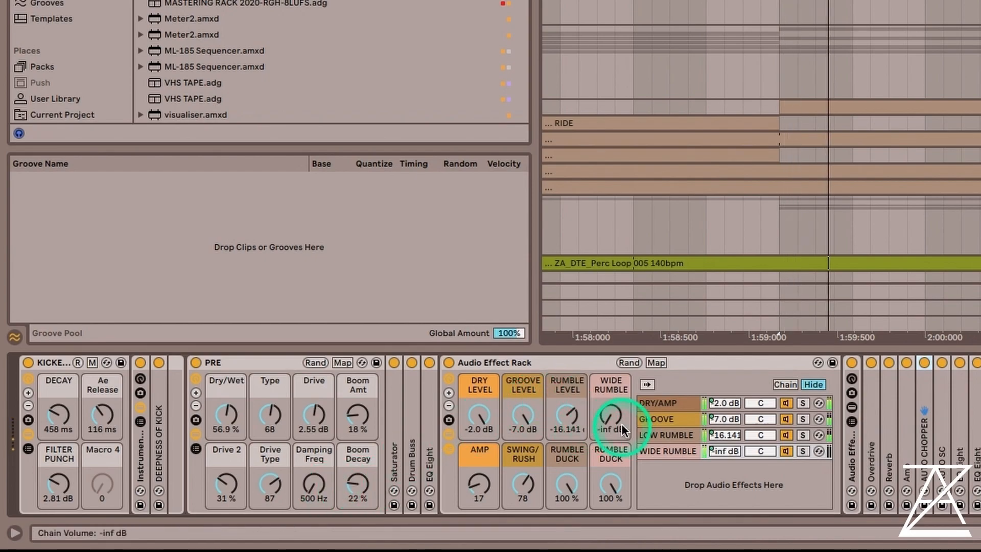
- Raise the Wide Rumble macro to -3.0 dB and the Rumble Level macro to -7.0 dB while the track plays
right_click(621, 428)
left_click_drag(601, 424, 625, 409)
left_click_drag(567, 414, 567, 406)
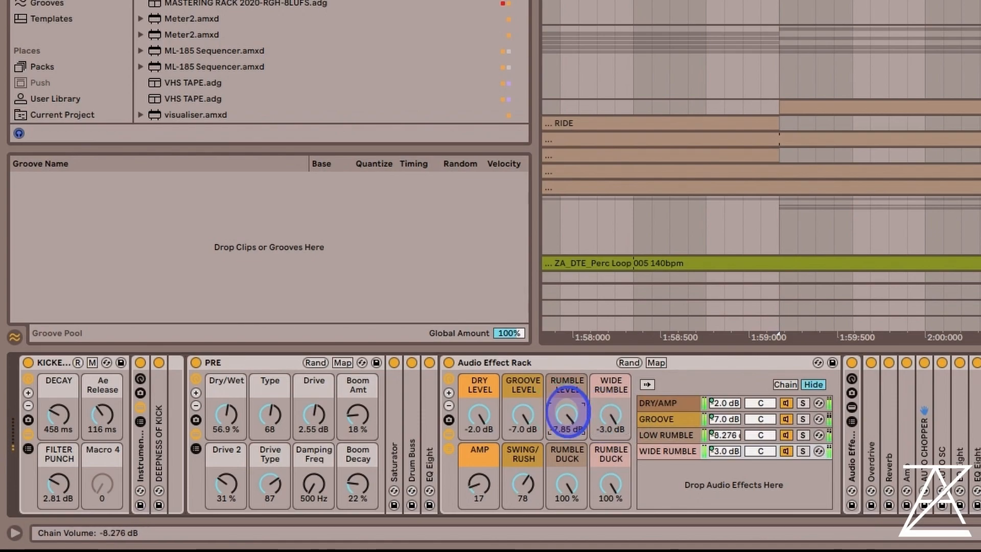
left_click(523, 418)
left_click(697, 463)
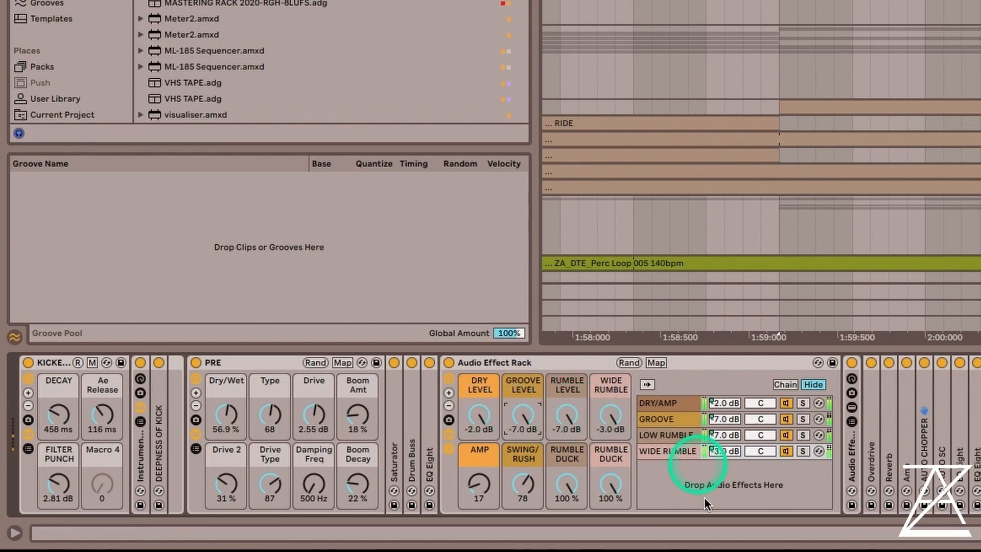
left_click(613, 482)
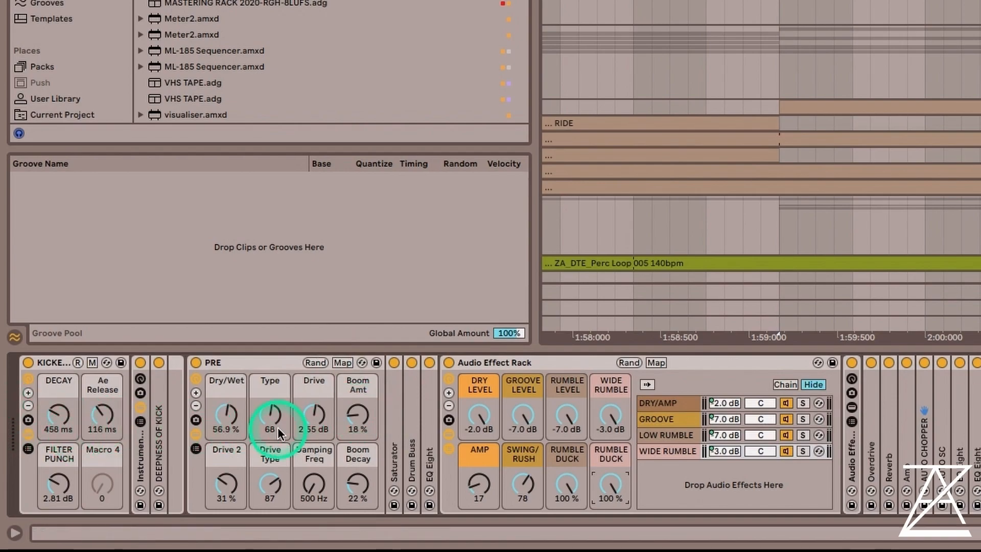
- Set the PRE rack's Drive to 5.39 dB, Boom Amt to 48 %, Boom Decay to 88 %, Drive 2 to 85 % and Dry/Wet to 29.7 %
left_click(314, 413)
left_click_drag(314, 415, 358, 404)
left_click_drag(358, 482, 357, 480)
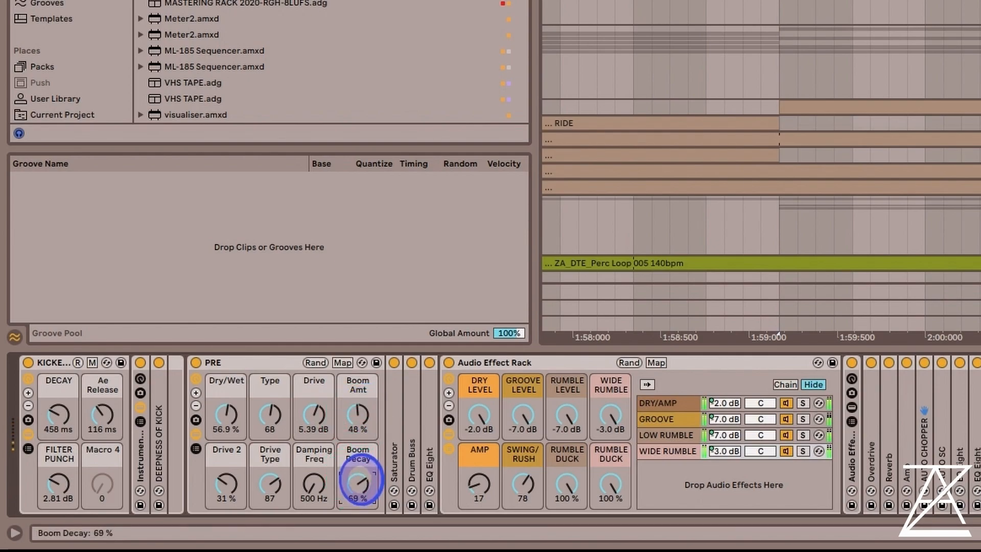
left_click_drag(226, 485, 235, 492)
left_click(230, 415)
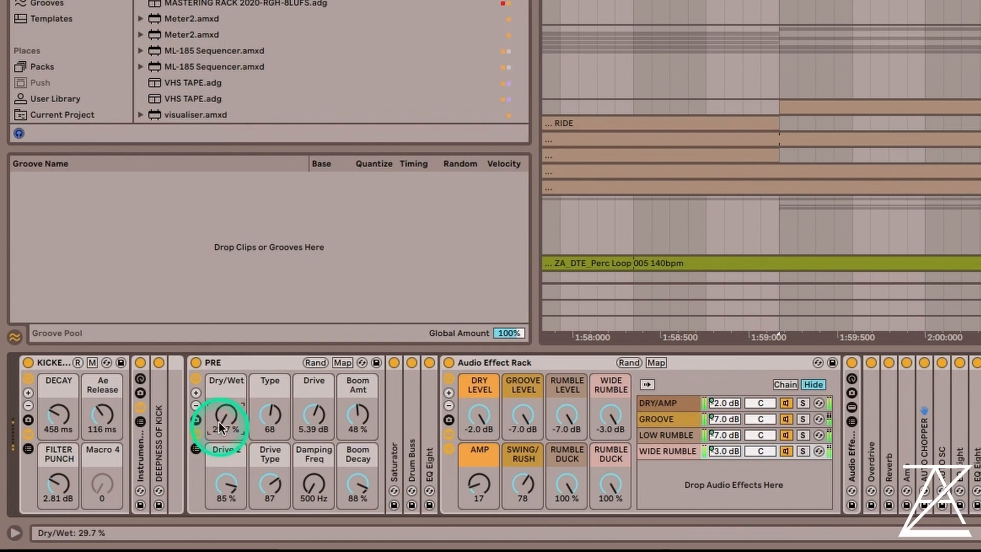
- Set Filter Punch to 6.68 dB, Ae Release to 64.1 ms, Wide Rumble to -11.055 dB, Groove Level to -inf dB and Swing/Rush to 51
left_click_drag(67, 480, 64, 486)
mouse_move(103, 426)
left_mouse_down()
mouse_move(105, 409)
mouse_move(60, 413)
mouse_move(99, 411)
mouse_move(70, 429)
mouse_move(71, 416)
mouse_move(102, 408)
left_mouse_up()
left_click_drag(565, 414, 609, 420)
left_click_drag(522, 416, 566, 411)
left_click_drag(520, 483, 524, 485)
- Set PRE Dry/Wet to 67.7 %, Drive to -6.52 dB, Drive 2 to 23 %, Boom Amt to 35 %, Boom Decay to 0.0 % and kick Decay to 284 ms
left_click_drag(224, 414, 225, 403)
mouse_move(312, 412)
left_mouse_down()
mouse_move(312, 424)
mouse_move(311, 415)
left_mouse_up()
mouse_move(228, 486)
left_mouse_down()
mouse_move(223, 494)
mouse_move(226, 485)
left_mouse_up()
left_click_drag(374, 411, 359, 415)
left_click_drag(357, 468, 357, 484)
mouse_move(61, 414)
left_mouse_down()
mouse_move(60, 424)
mouse_move(72, 414)
left_mouse_up()
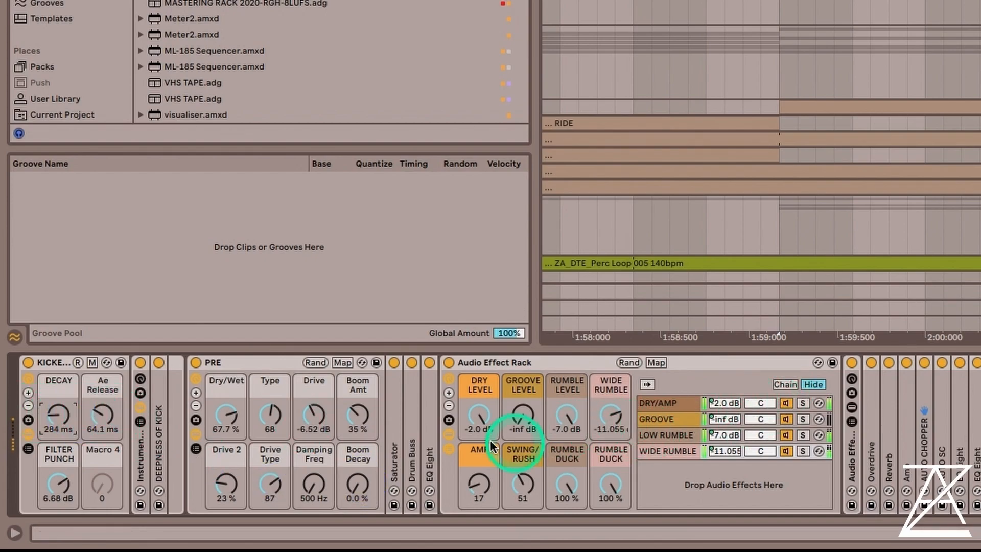
- Set Groove Level to -7.0 dB and Wide Rumble to -3.0 dB, and hide the devices inside the rumble rack
left_click_drag(532, 417, 532, 414)
left_click_drag(619, 416, 618, 409)
left_click_drag(524, 423, 524, 418)
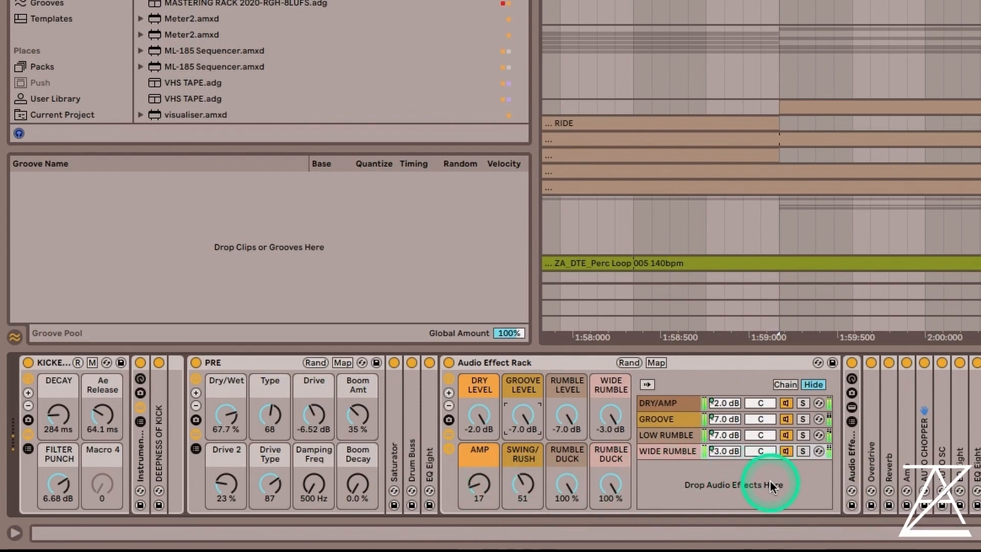
left_click(449, 433)
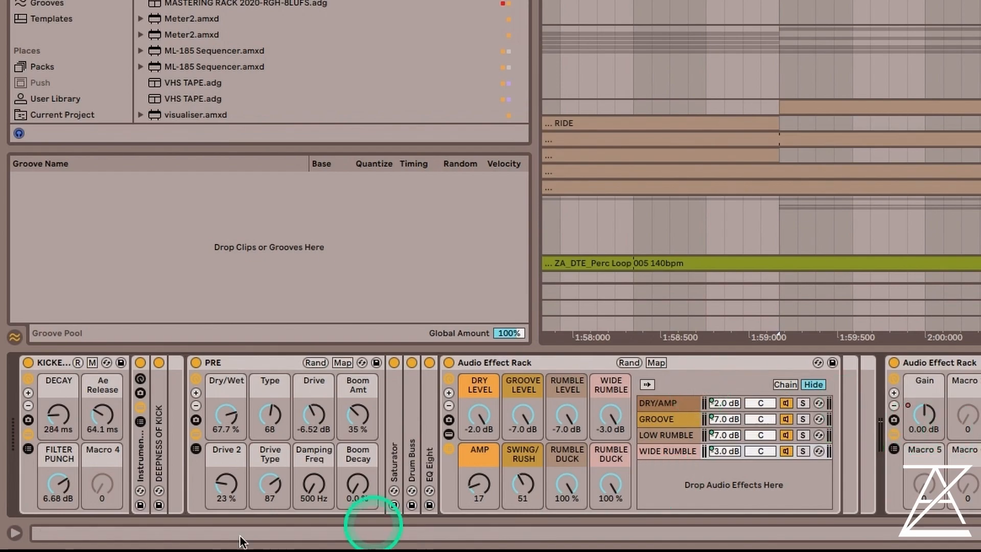
- Turn Groove Level, Rumble Level and Wide Rumble down to -inf dB and start playback of the dry kick
left_click_drag(522, 421, 523, 425)
left_click_drag(567, 419, 611, 423)
key("space")
- Set the kick's Decay to 458 ms and Filter Punch to 5.01 dB, and the PRE rack's Drive to 2.55 dB
left_click_drag(57, 416, 57, 411)
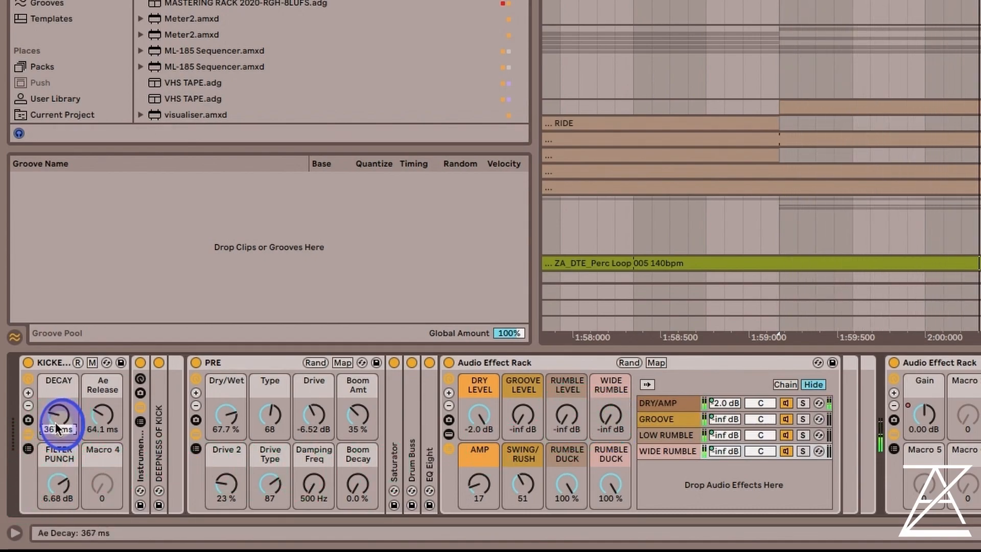
left_click_drag(57, 485, 57, 492)
left_click_drag(62, 423, 62, 415)
left_click_drag(313, 414, 317, 409)
- Set Amp to 81, Swing/Rush to 53, Groove Level to -14.442 dB, Rumble Level to -15.291 dB and Wide Rumble to -13.252 dB
left_click_drag(516, 418, 609, 406)
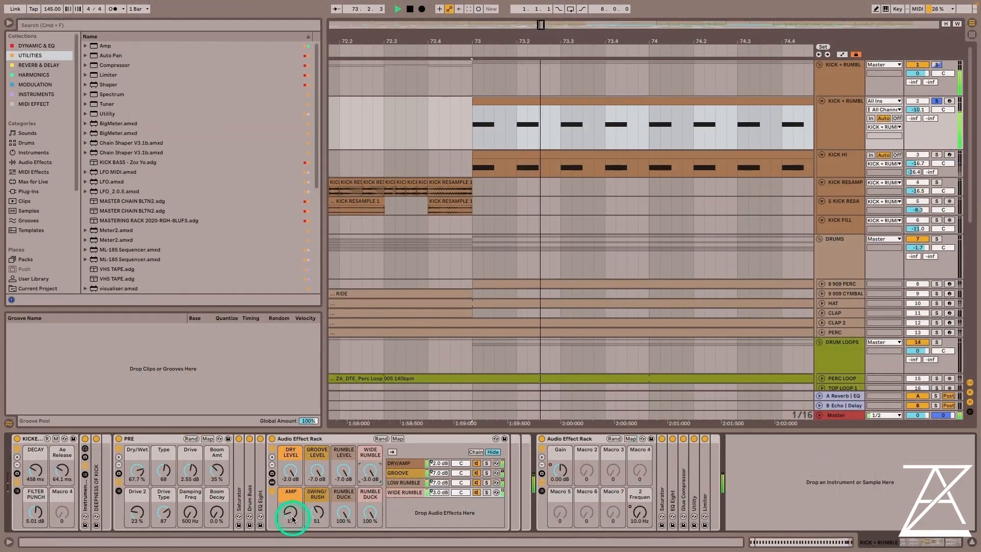
left_click_drag(480, 484, 480, 462)
left_click(369, 469)
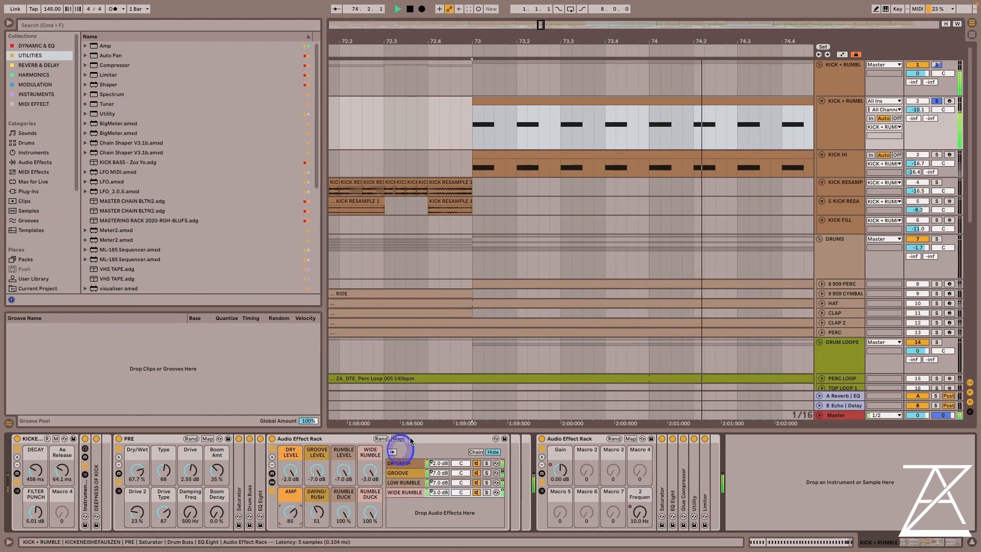
left_click(369, 469)
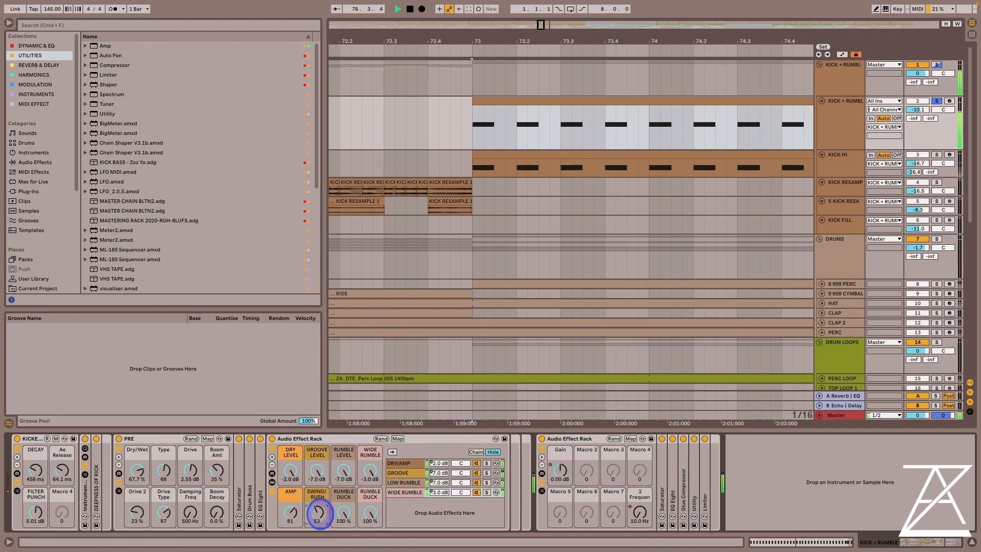
left_click_drag(369, 466, 130, 462)
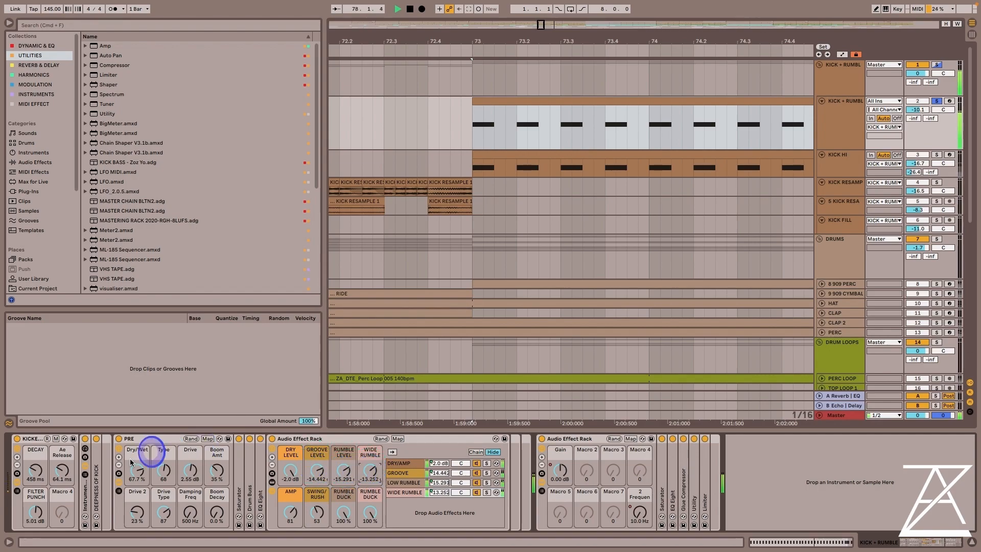
left_click(66, 474)
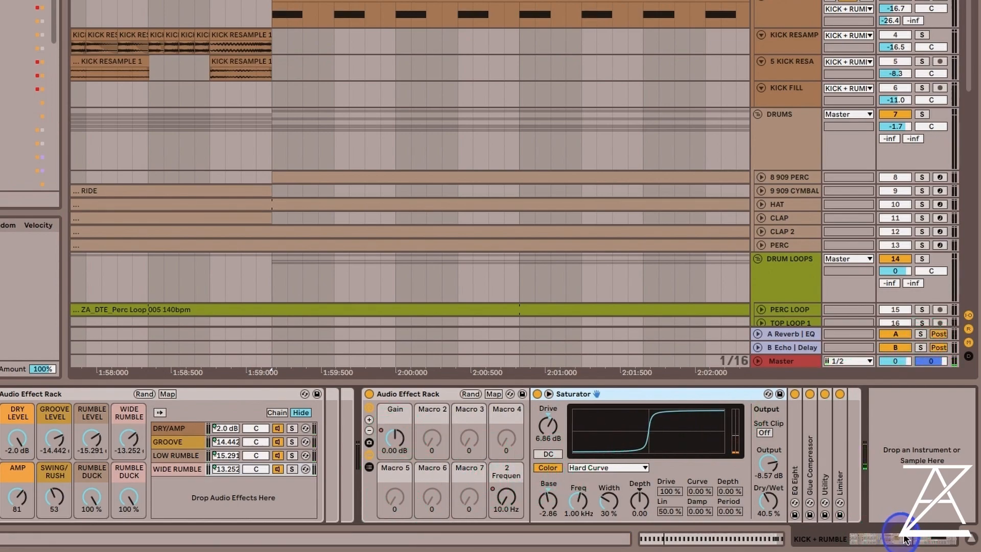
- Unfold the Limiter at the end of the chain, start playback and set the Amp macro to 20
double_click(838, 431)
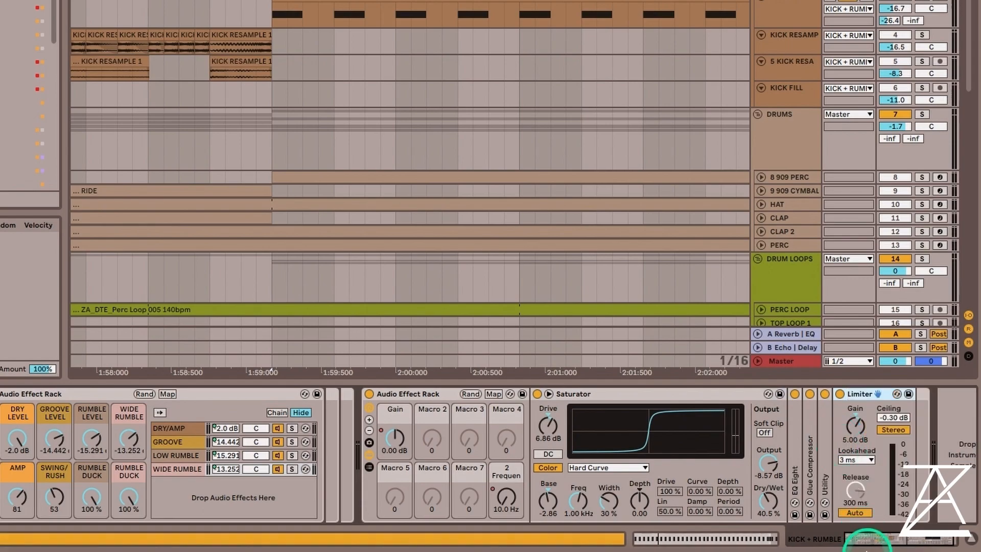
key("space")
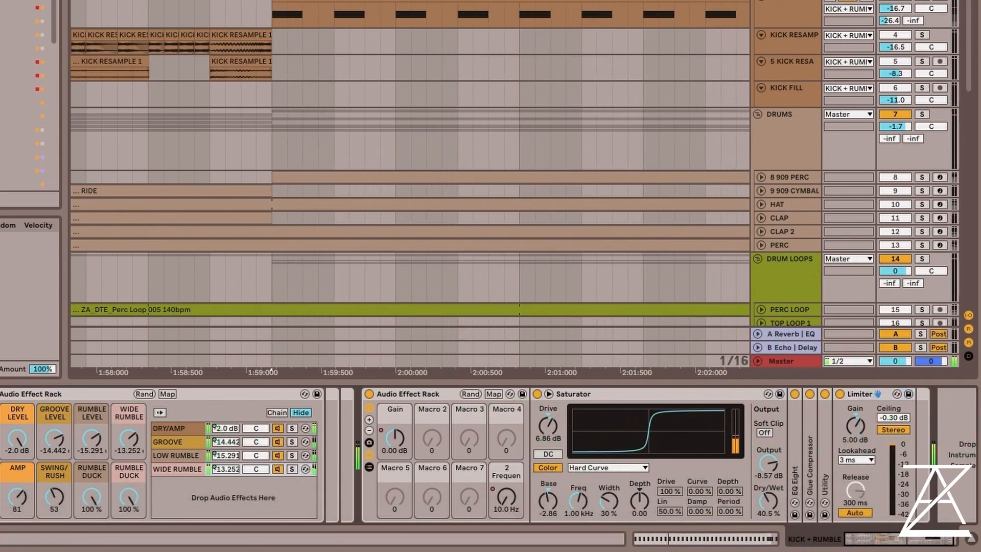
left_click_drag(19, 491, 20, 495)
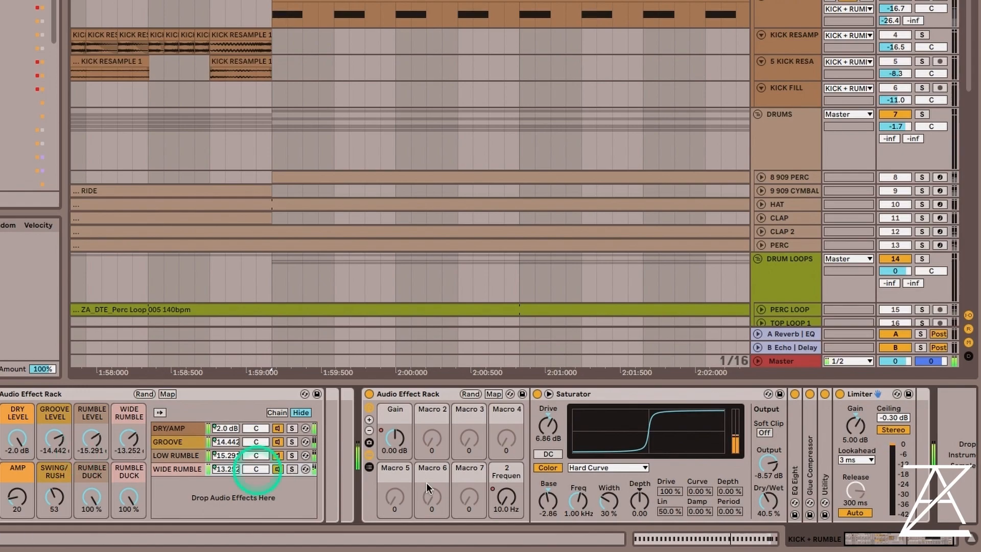
- Vary the Saturator's Dry/Wet up to 67.7 % during playback and fold the device
left_click(581, 394)
left_click(855, 463)
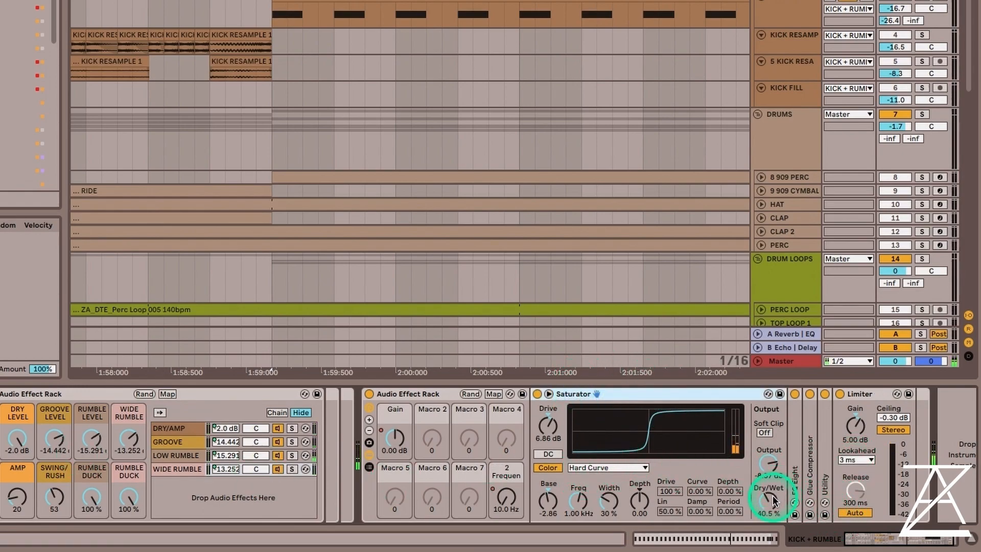
mouse_move(772, 506)
left_mouse_down()
mouse_move(772, 479)
mouse_move(772, 514)
left_mouse_up()
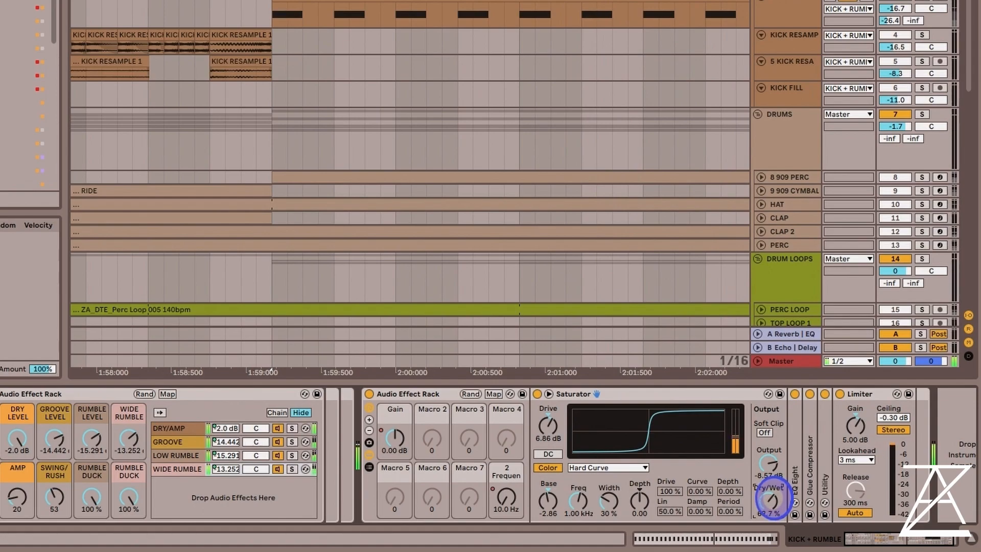
double_click(638, 393)
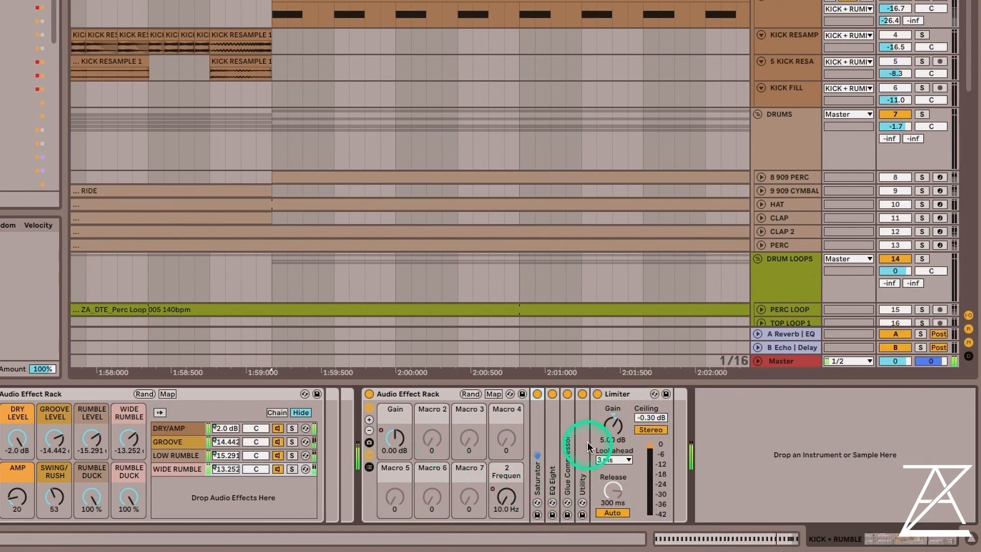
- Examine the EQ Eight, Glue Compressor and Utility devices in turn, and leave them and the Limiter folded
double_click(552, 444)
double_click(657, 394)
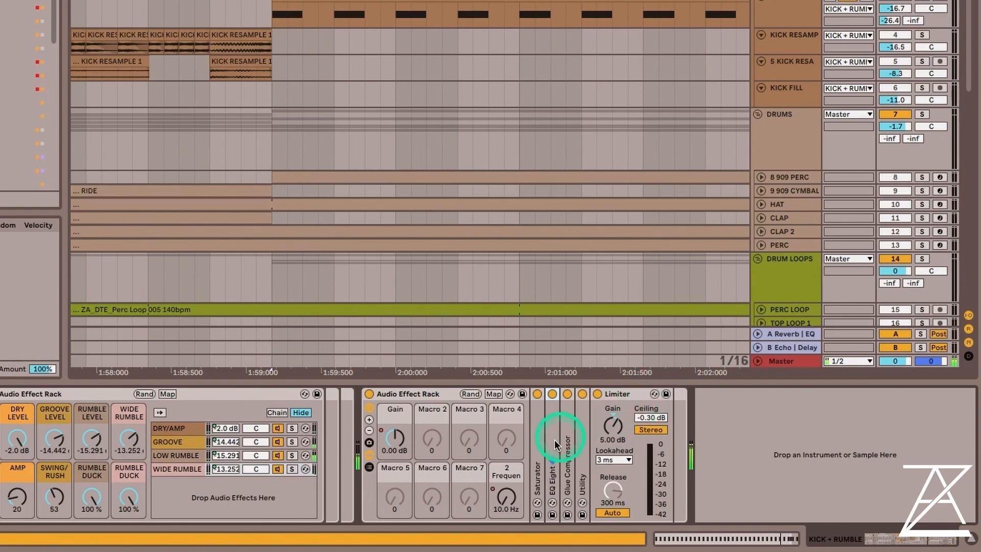
double_click(565, 440)
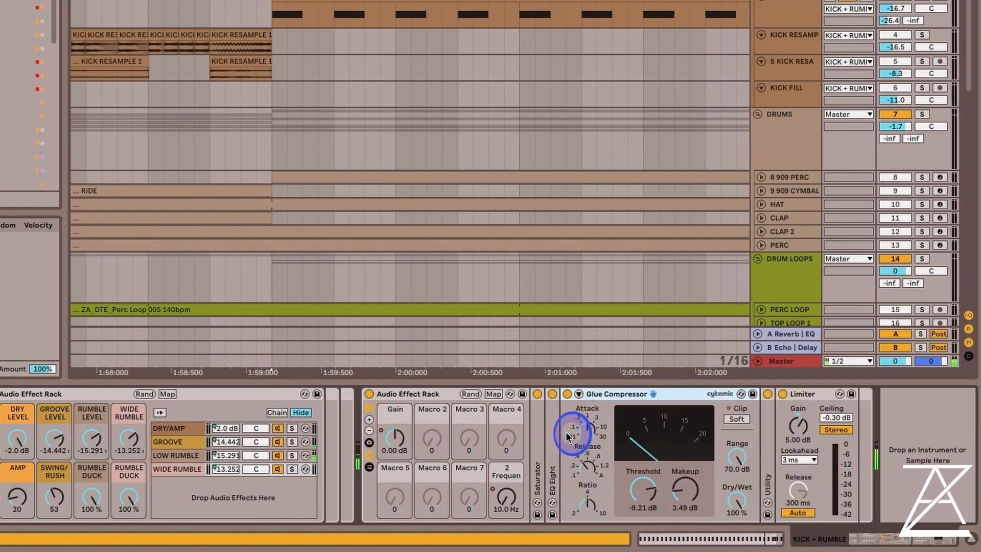
double_click(635, 395)
double_click(582, 480)
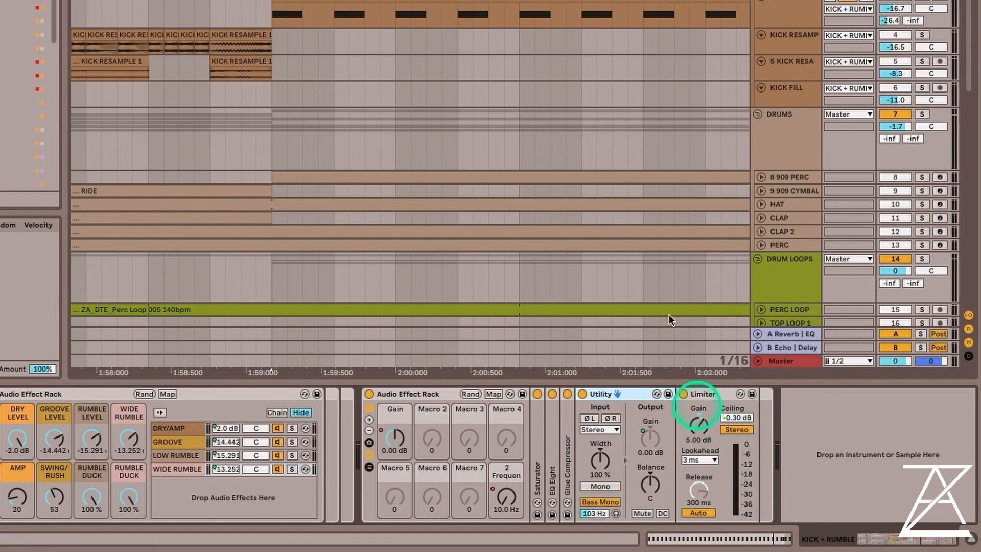
scroll(199, 204, "down", 6)
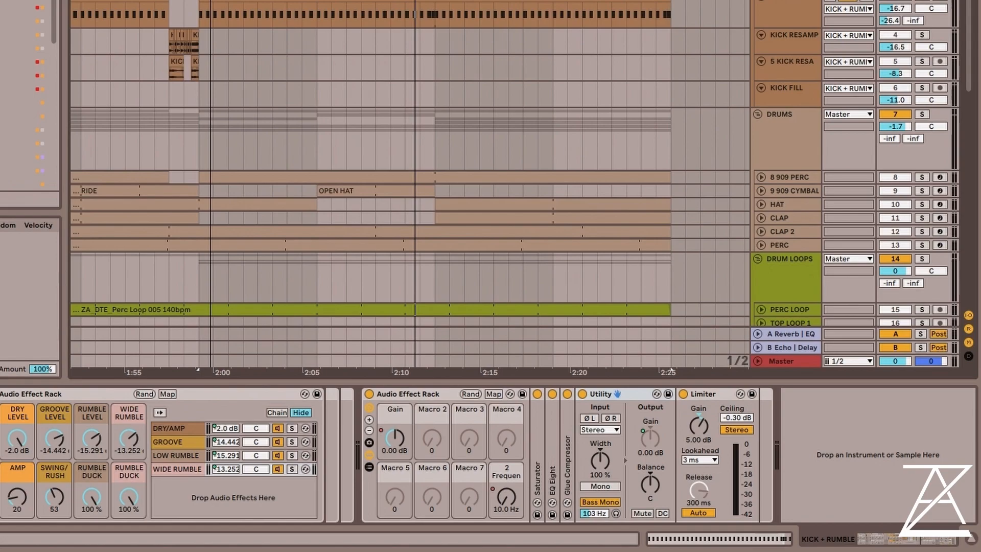
scroll(199, 205, "up", 3)
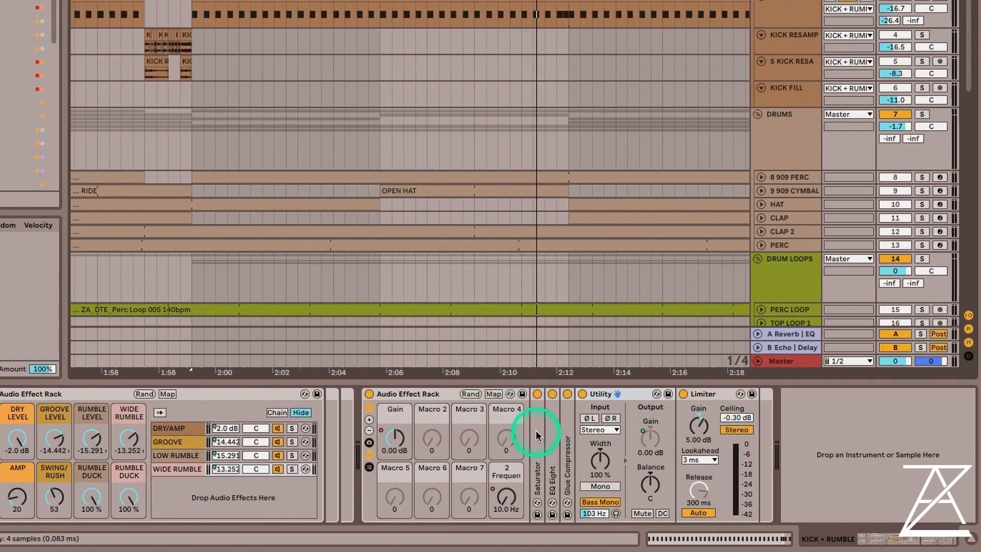
double_click(715, 394)
double_click(633, 395)
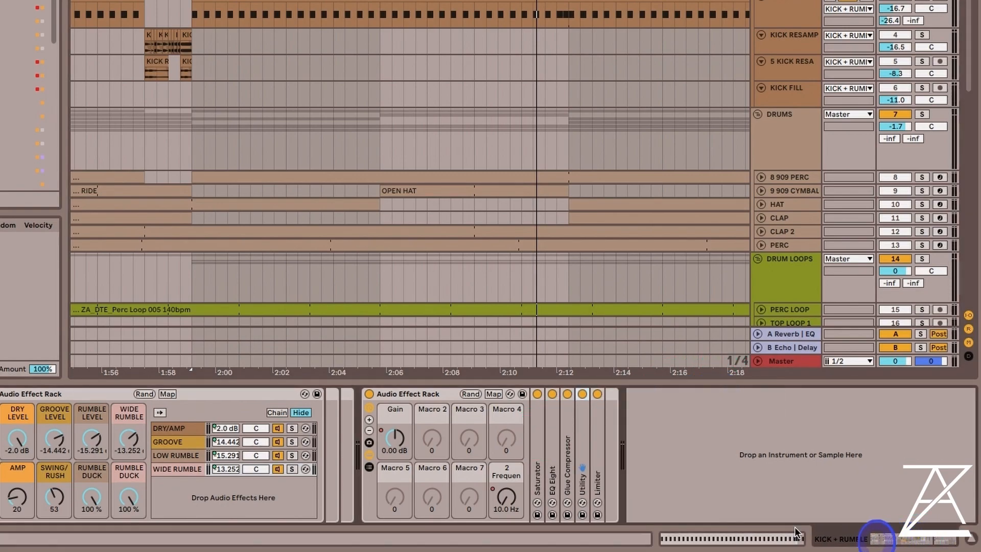
- Set the Rumble Level macro to -14.653 dB
scroll(379, 184, "down", 10)
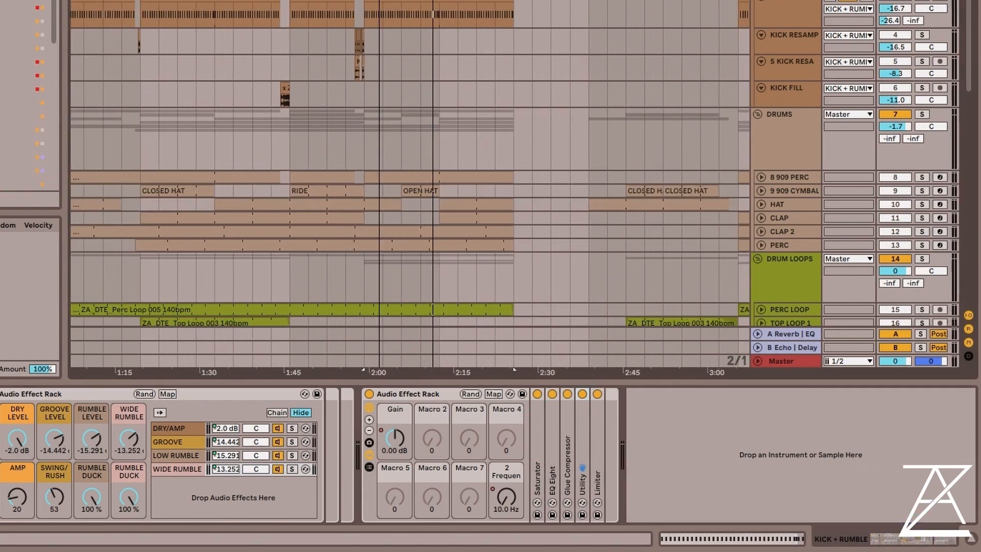
scroll(379, 184, "up", 4)
scroll(392, 184, "up", 3)
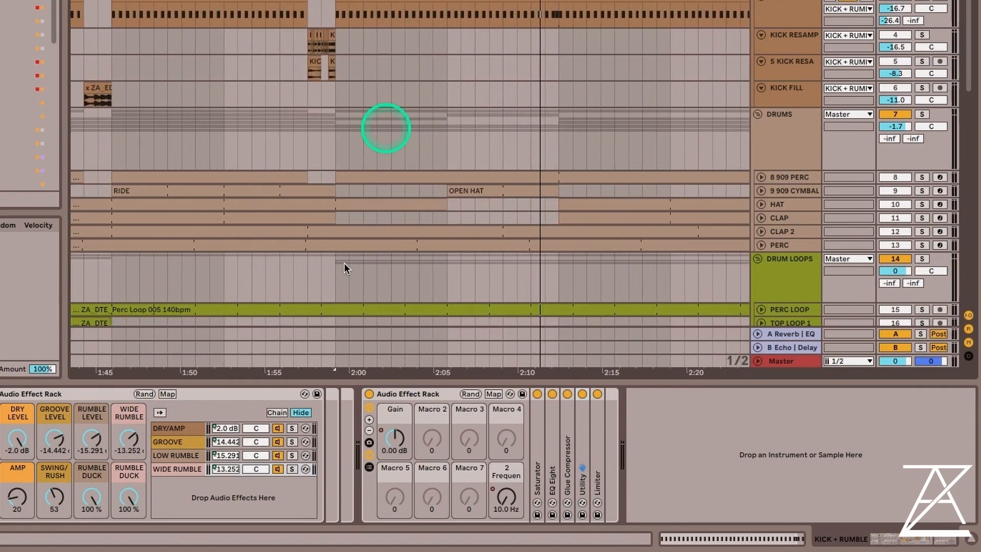
left_click_drag(88, 447, 88, 440)
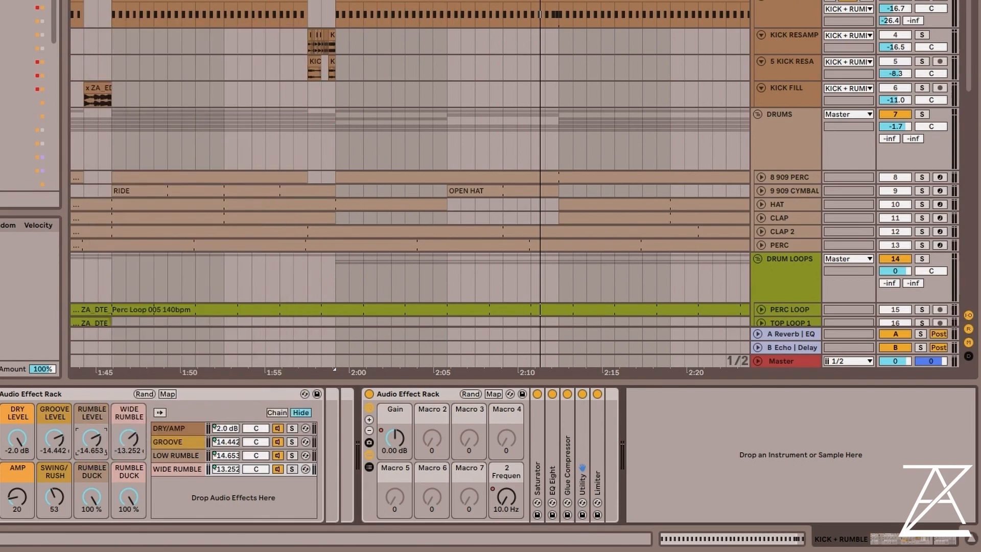
- Unsolo the kick and rumble track, play the full mix from around bar 105 and select that track
scroll(410, 184, "right", 10)
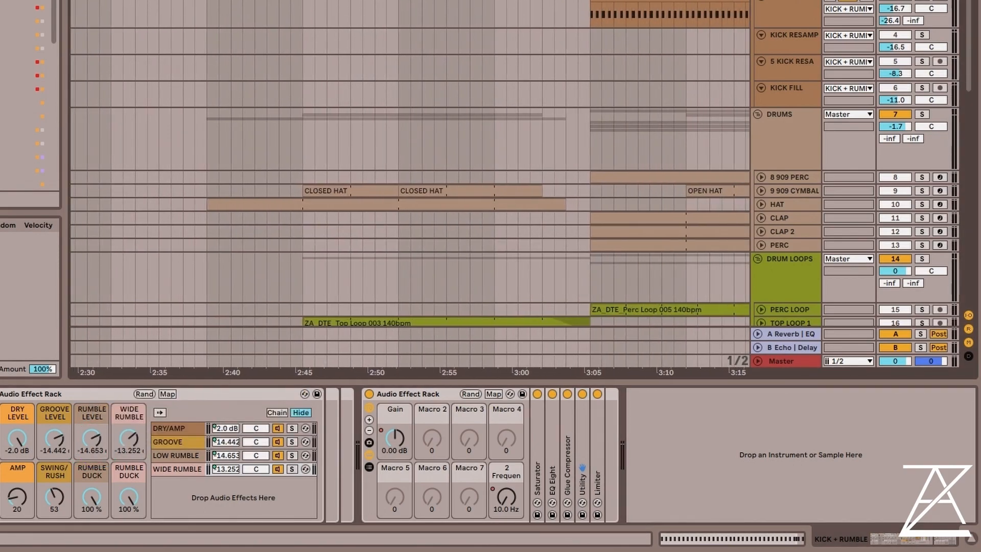
left_click(635, 23)
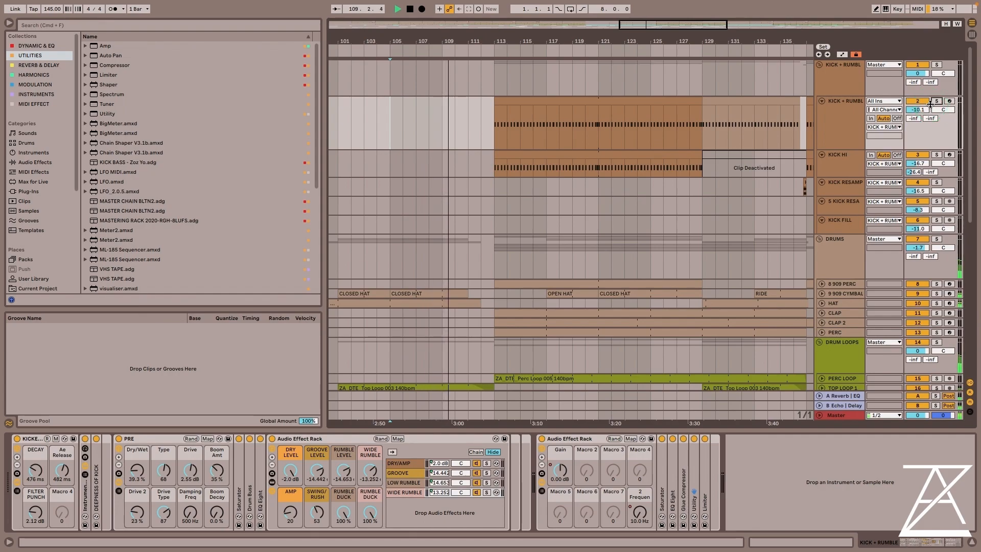
left_click(827, 147)
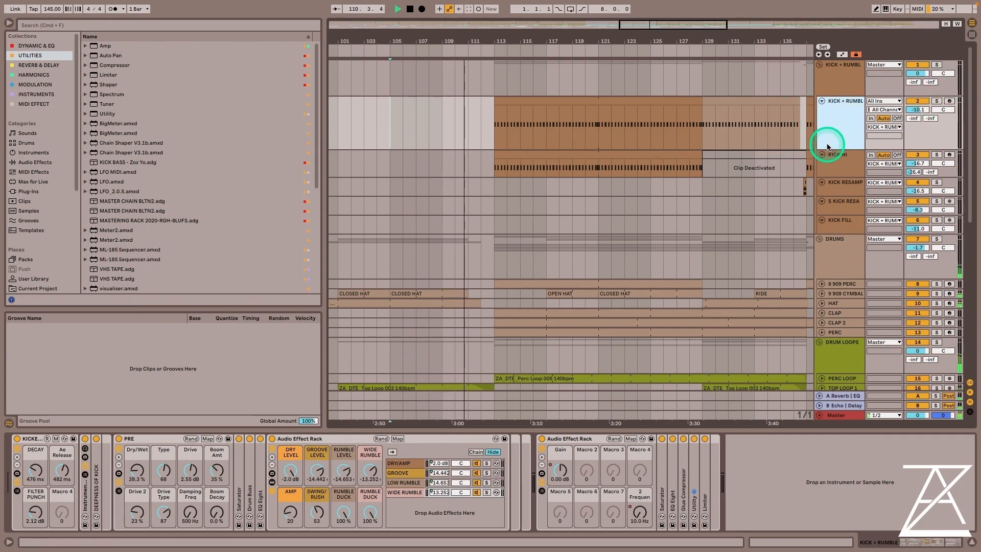
- Set the PRE rack's Dry/Wet macro to 58.9 % while the full mix plays
left_click(84, 468)
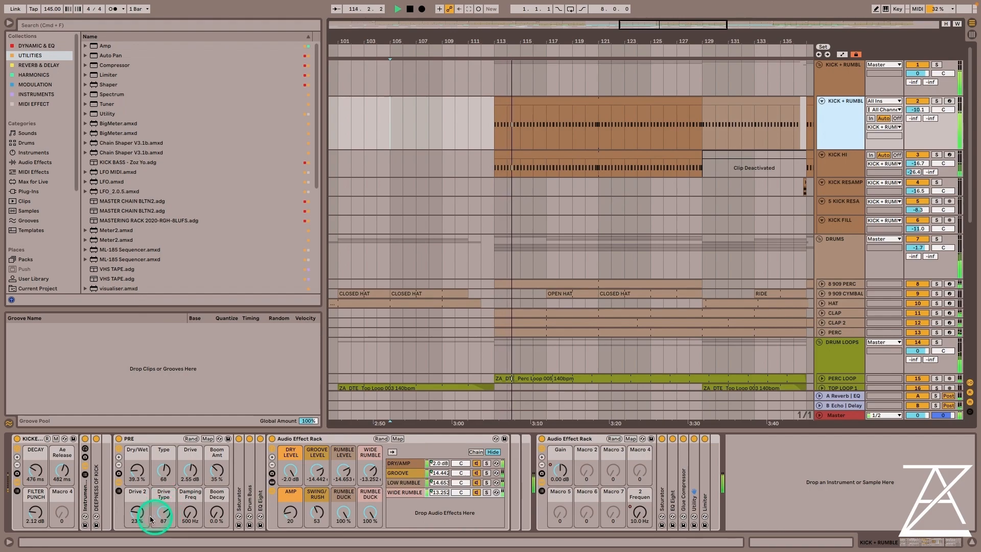
left_click_drag(137, 474, 143, 470)
right_click(140, 472)
left_click(139, 472)
- Turn the Rumble Level macro down to -inf dB to hear the full mix without the low rumble
left_click(340, 470)
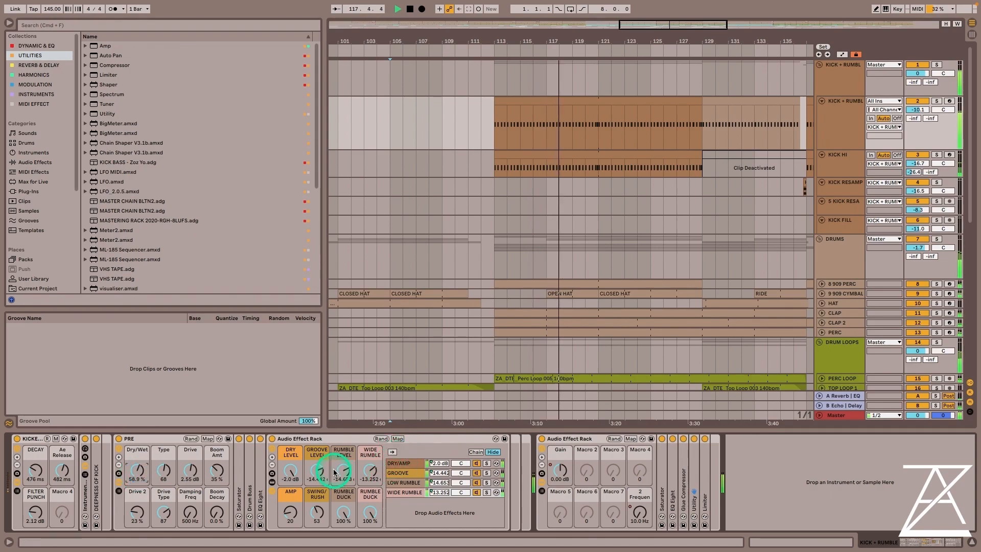
left_click(338, 479)
double_click(338, 479)
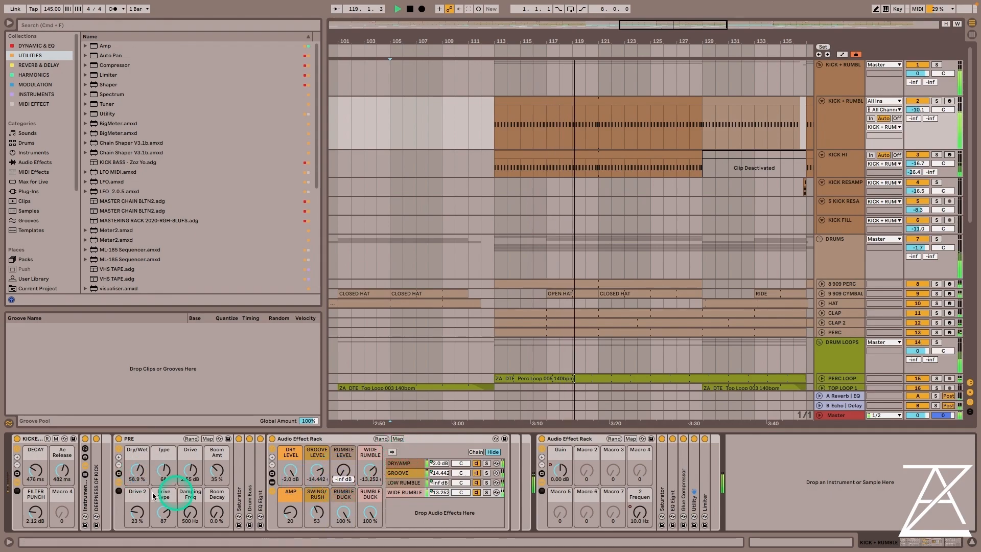
- Raise the kick's Decay macro to 2.00 s and set the Dry/Wet of the final rack's Saturator to 25.4 %
left_click_drag(39, 473, 39, 473)
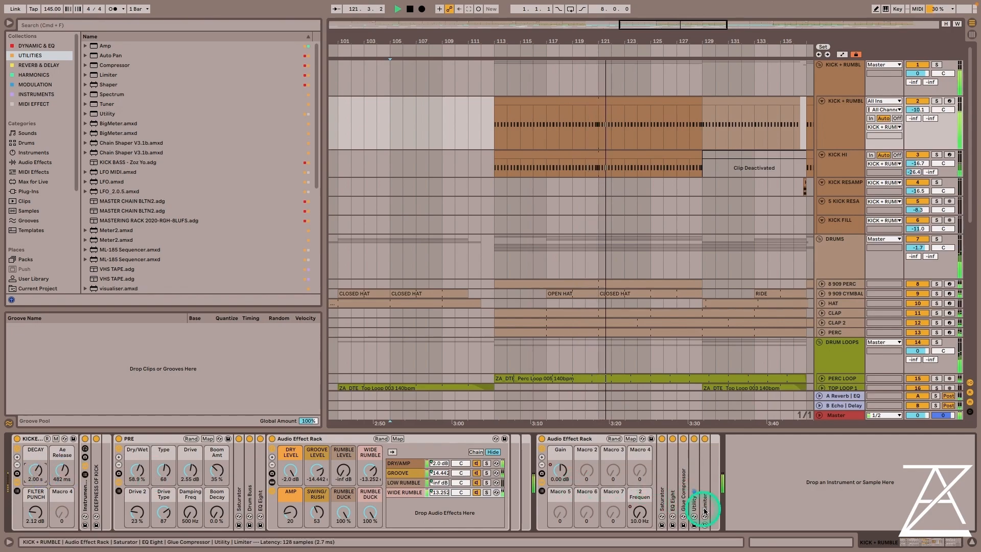
double_click(704, 488)
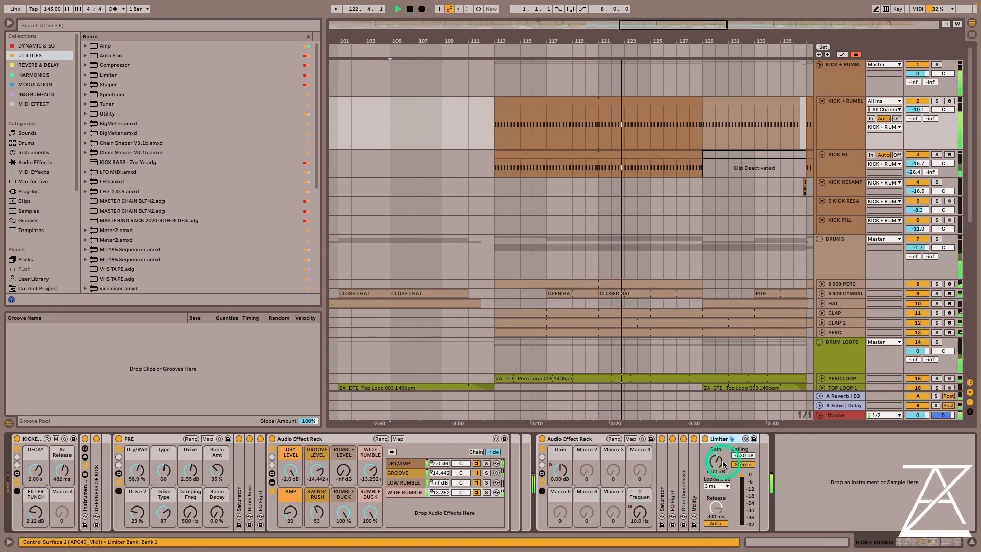
double_click(720, 439)
double_click(663, 464)
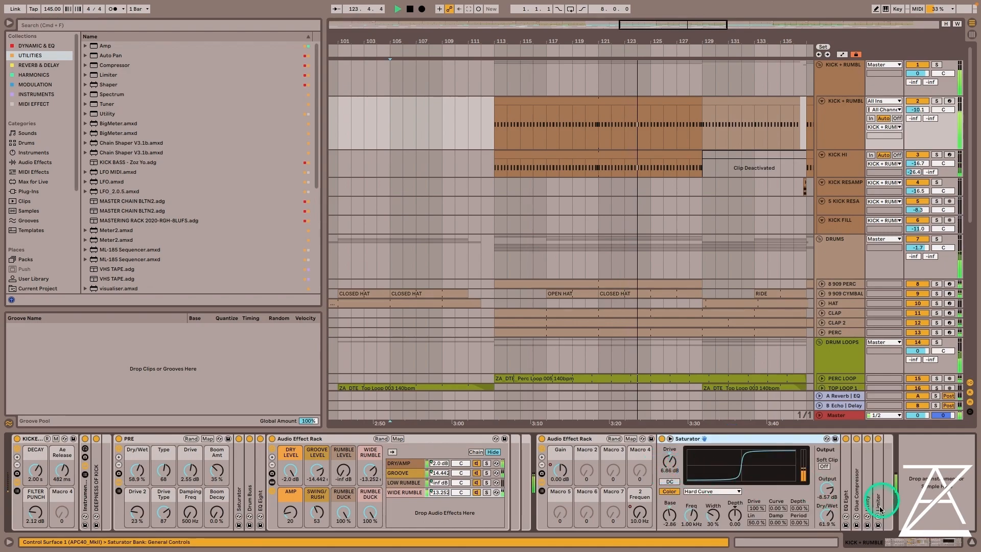
right_click(824, 509)
left_click(822, 508)
left_click(827, 516)
left_click_drag(830, 512, 828, 516)
- Set the kick's Decay to 993 ms and Ae Release to 123 ms, with Rumble Level at -7.0 dB and Wide Rumble at -3.0 dB
left_click_drag(64, 467, 39, 473)
left_click_drag(350, 471, 370, 462)
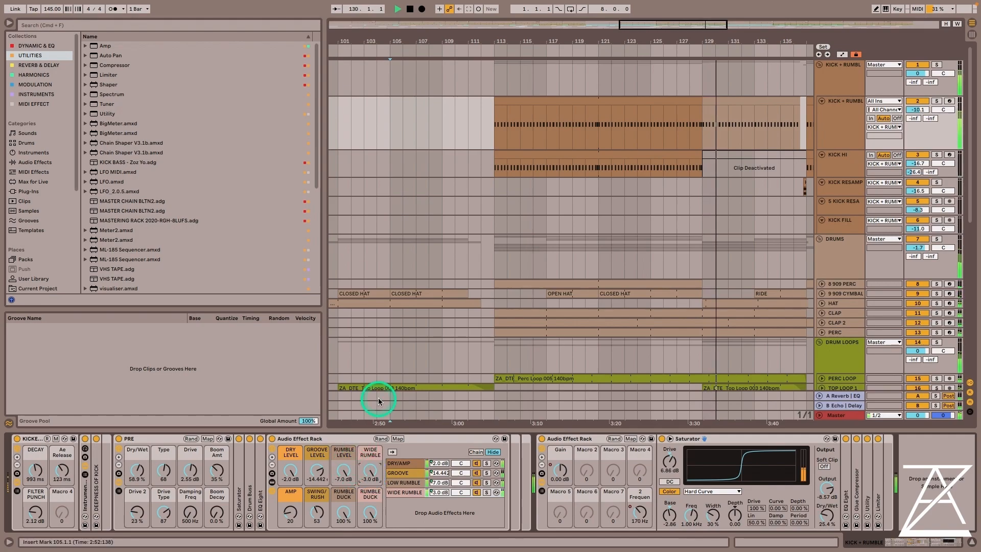
- Set the Groove Level macro to -10.614 dB, Swing/Rush to 82 and Amp to 36 in the rumble rack
right_click(316, 475)
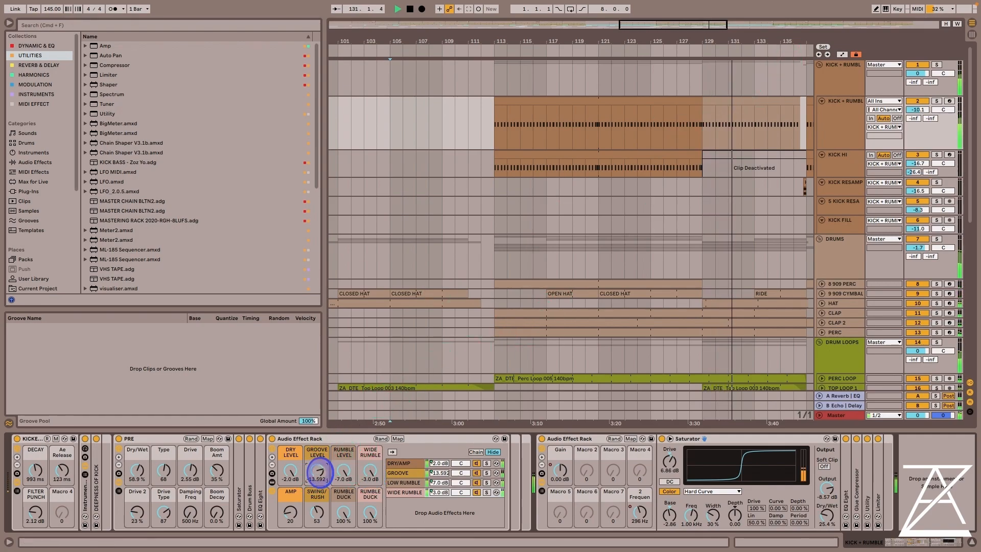
left_click(316, 476)
left_click_drag(316, 475, 317, 472)
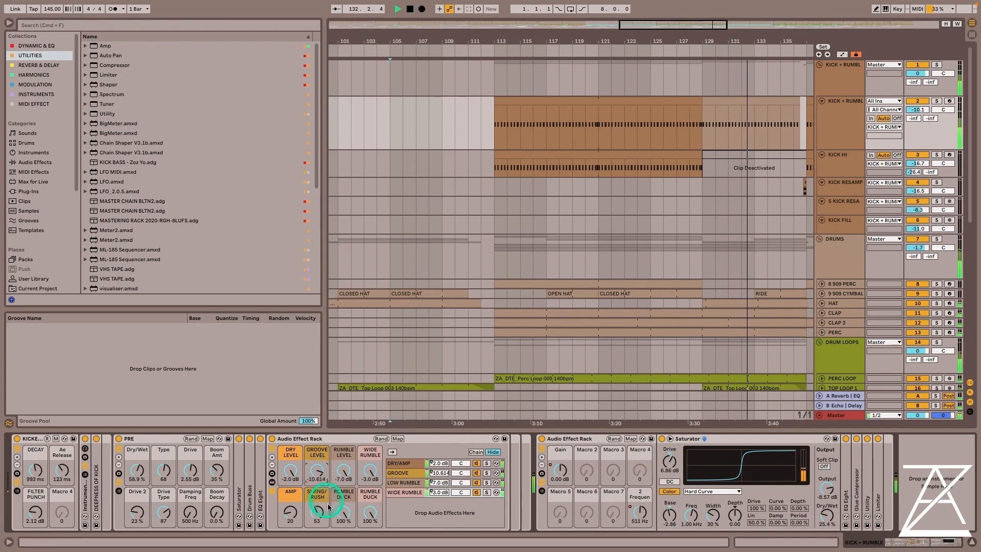
left_click_drag(317, 515, 291, 512)
- Set the PRE rack's Drive 2 to 72 % and the kick's Filter Punch to 2.43 dB, Decay to 512 ms and Ae Release to 97.2 ms
left_click_drag(137, 512, 137, 500)
left_click_drag(35, 512, 35, 509)
left_click_drag(35, 470, 36, 476)
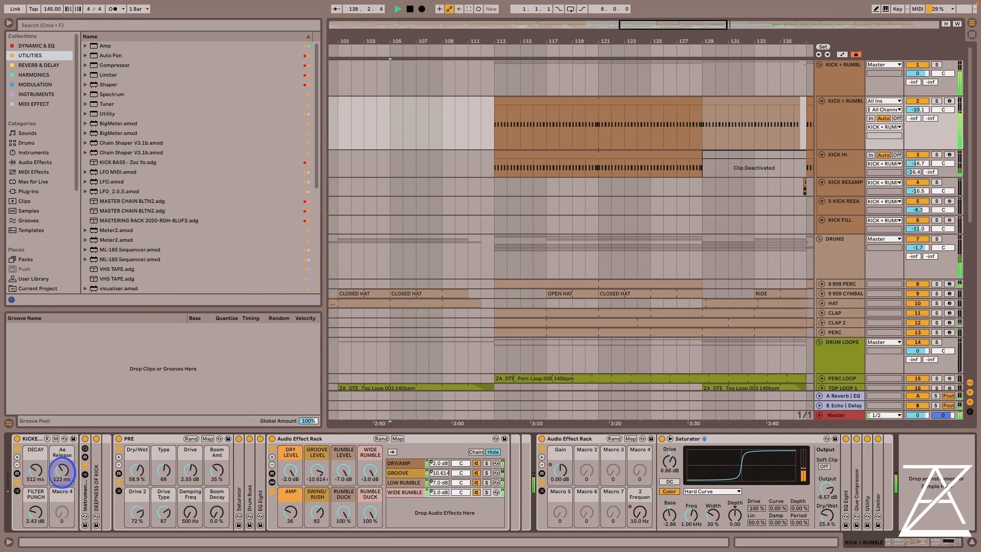
- Stop playback, place the insert marker at bar 145 on the KICK RESAMPLE track and show the arrangement from bar 57 to 201
left_click_drag(782, 39, 367, 40)
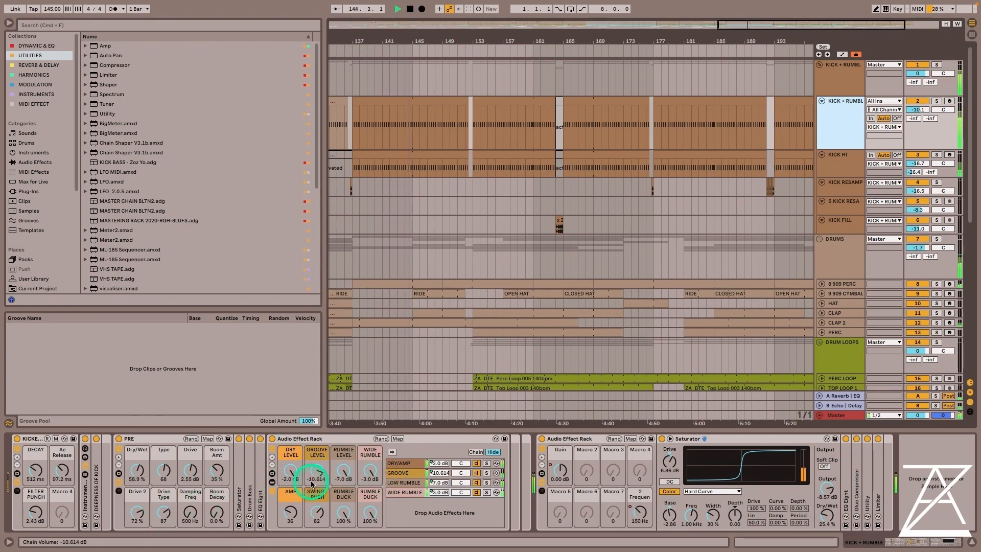
key("space")
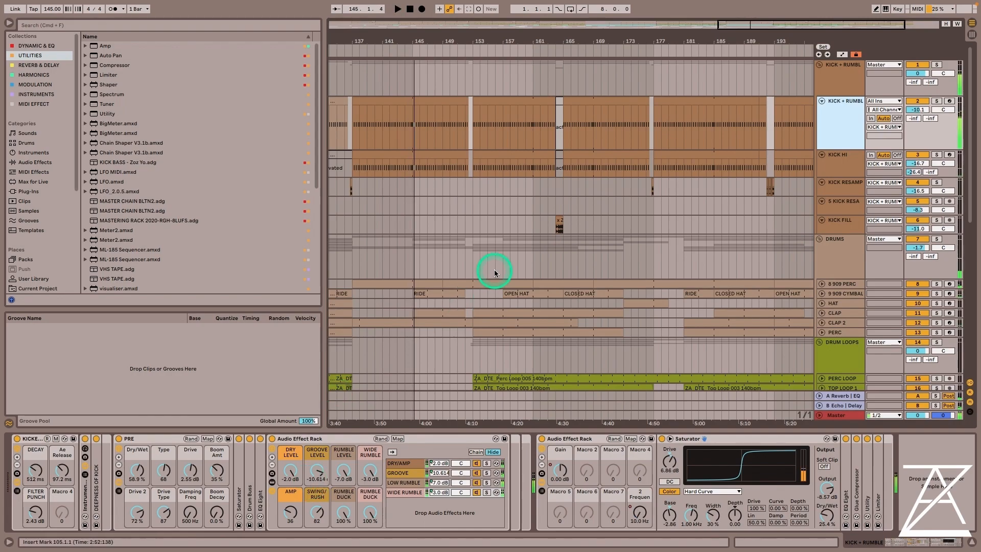
left_click(411, 190)
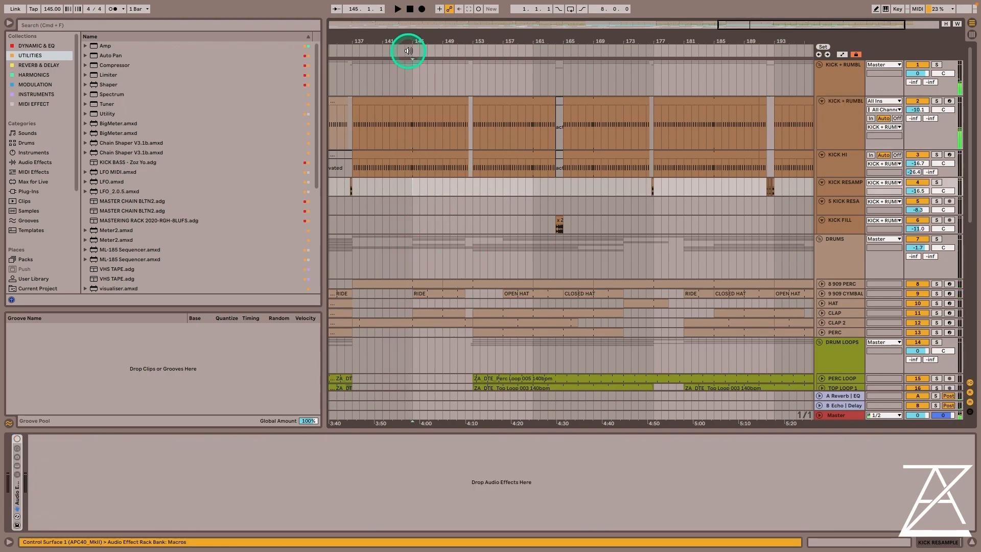
left_click_drag(407, 42, 412, 43)
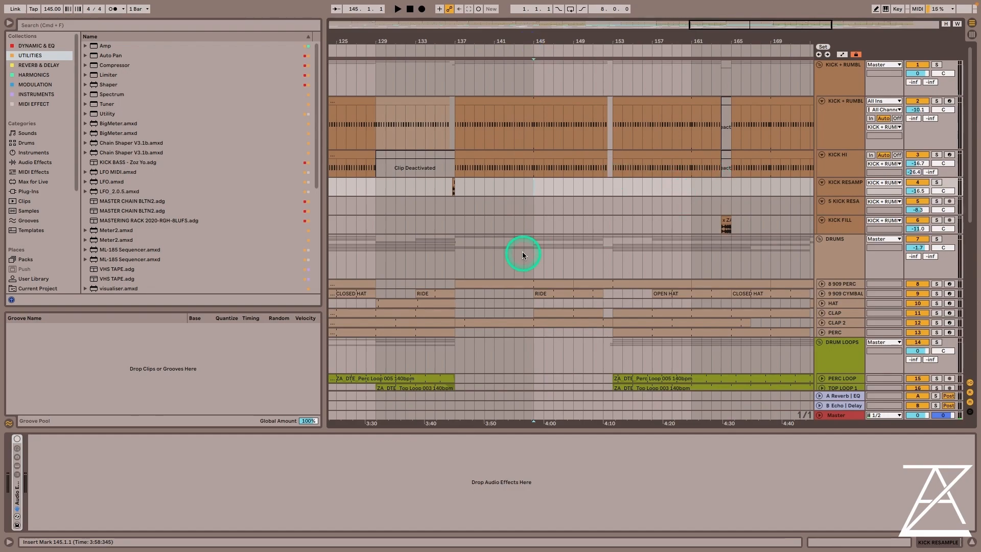
left_click_drag(603, 45, 601, 44)
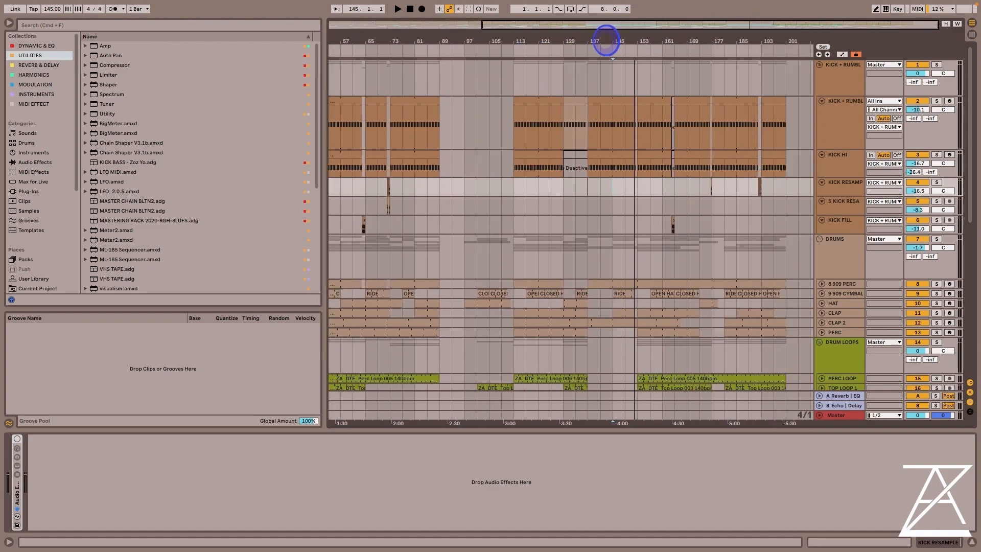
- Collapse the DRUMS group and select it to show its effect chain
left_click(819, 239)
left_click(843, 243)
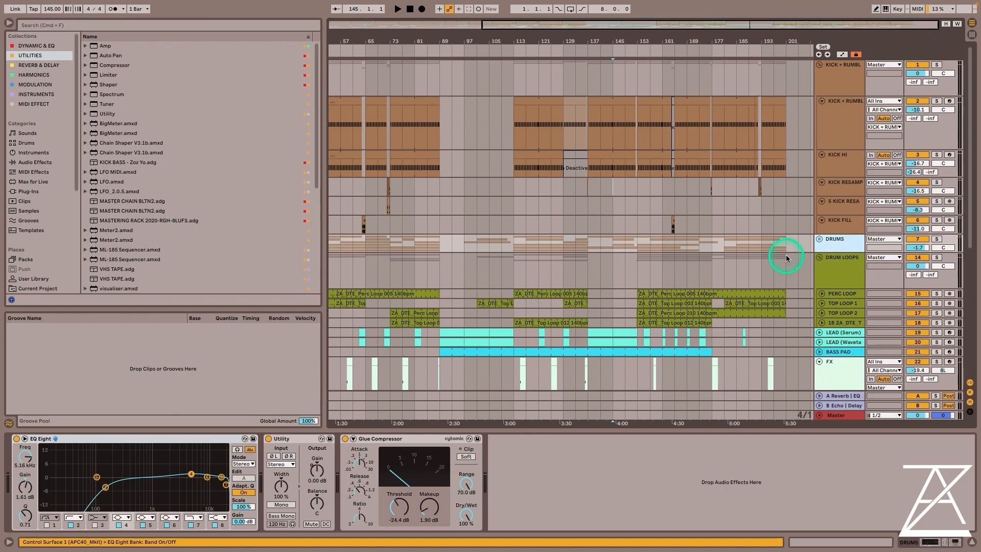
scroll(730, 268, "down", 4)
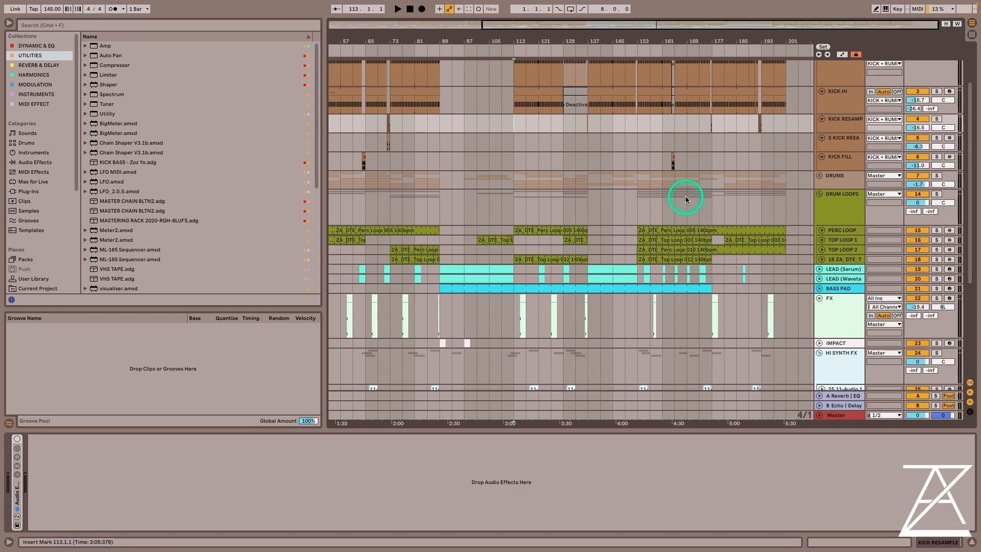
- Examine the device chains of the DRUM LOOPS group and the LEAD (Wavetable) track
left_click(838, 206)
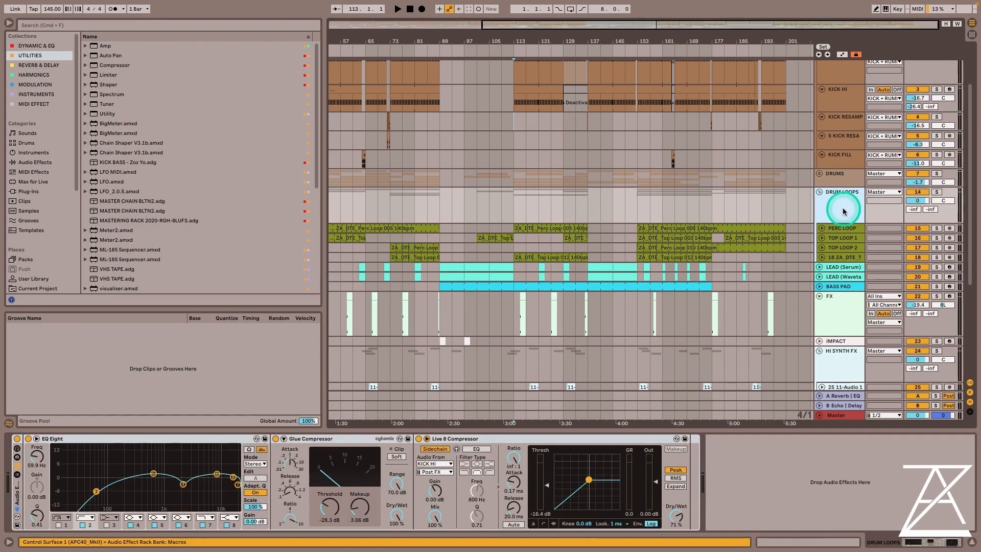
scroll(636, 243, "down", 1)
scroll(636, 243, "down", 2)
left_click(849, 251)
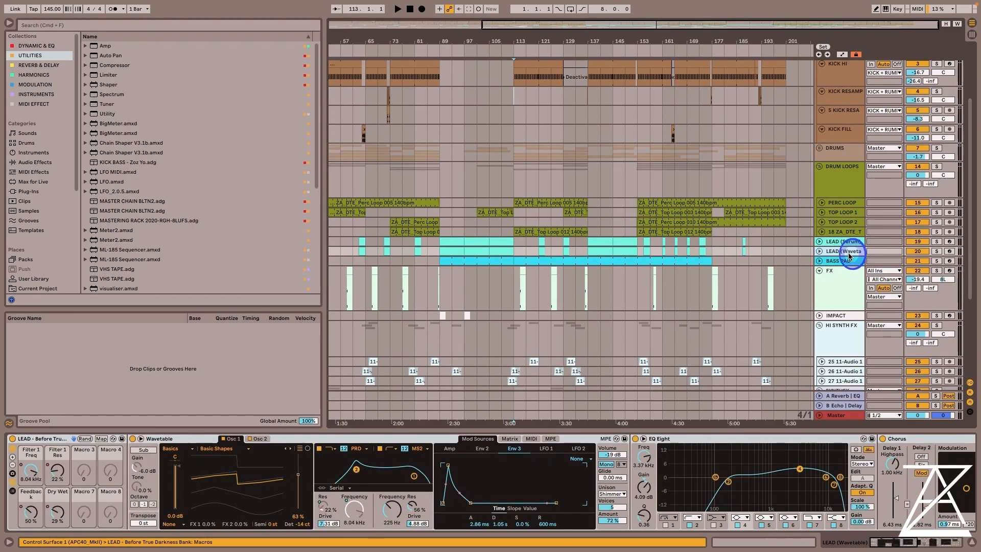
scroll(825, 257, "down", 3)
scroll(811, 247, "down", 3)
scroll(766, 243, "up", 10)
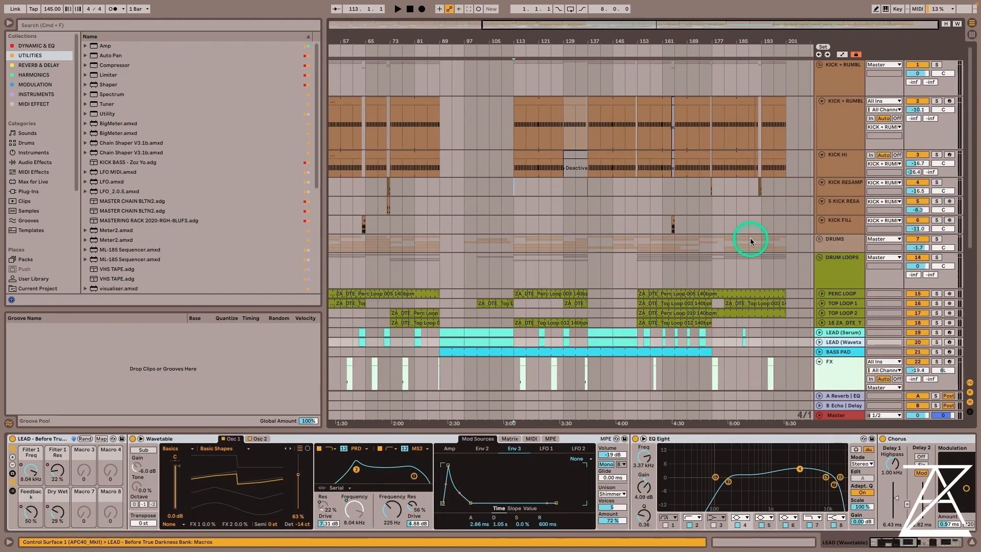